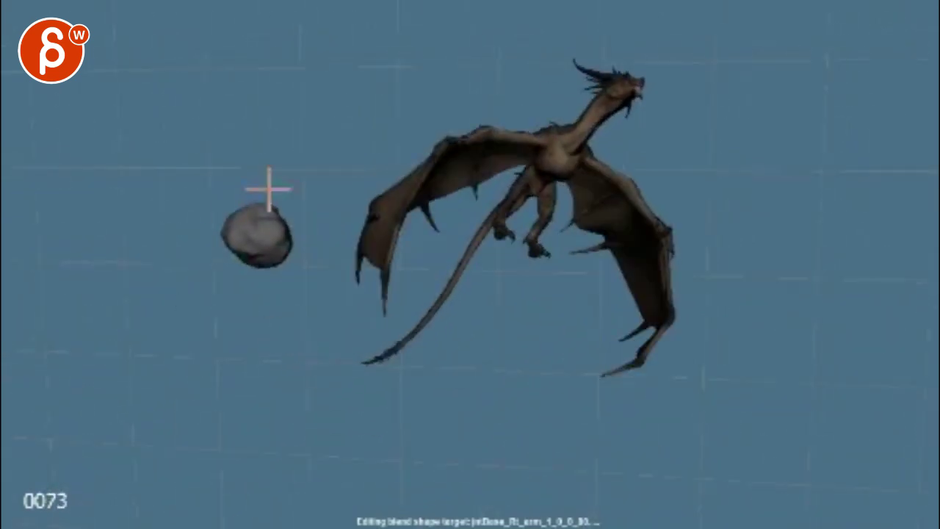
Draw red feedback marks around the flying dragon on frames 73, 26 and 119
{"action": "left_click_drag", "start_coordinate": [314, 62], "coordinate": [327, 319]}
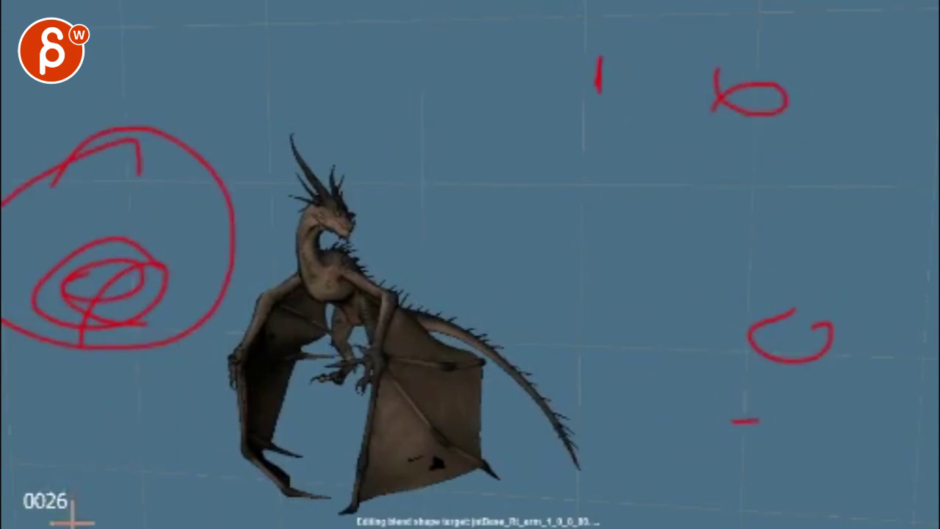
{"action": "left_click_drag", "start_coordinate": [77, 125], "coordinate": [74, 514]}
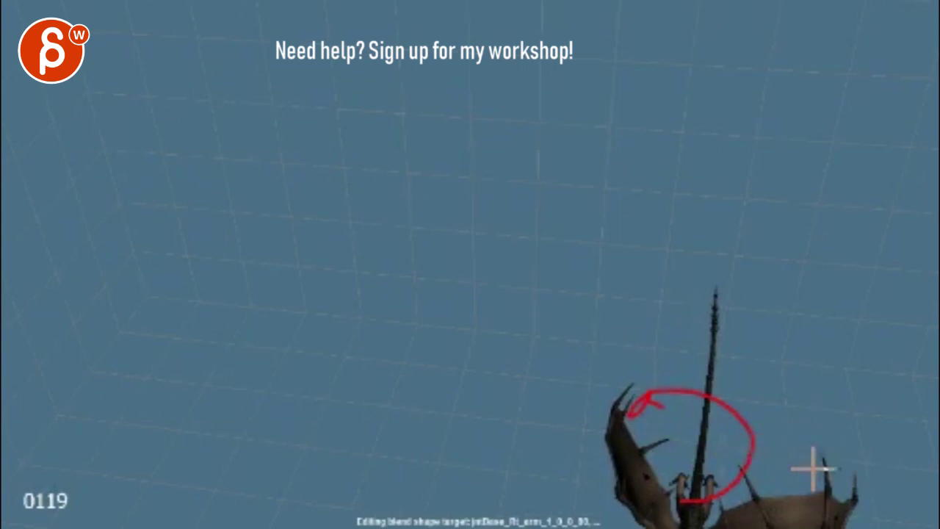
{"action": "left_click_drag", "start_coordinate": [802, 499], "coordinate": [725, 514]}
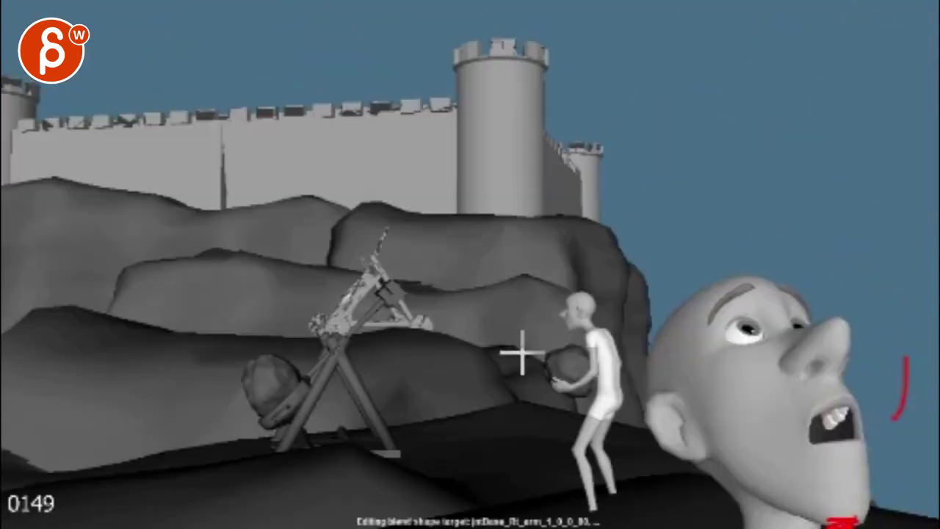
Circle the empty hillside and the area between the soldier and the large head in red on frame 149, and resume playback
{"action": "left_click_drag", "start_coordinate": [124, 283], "coordinate": [168, 258]}
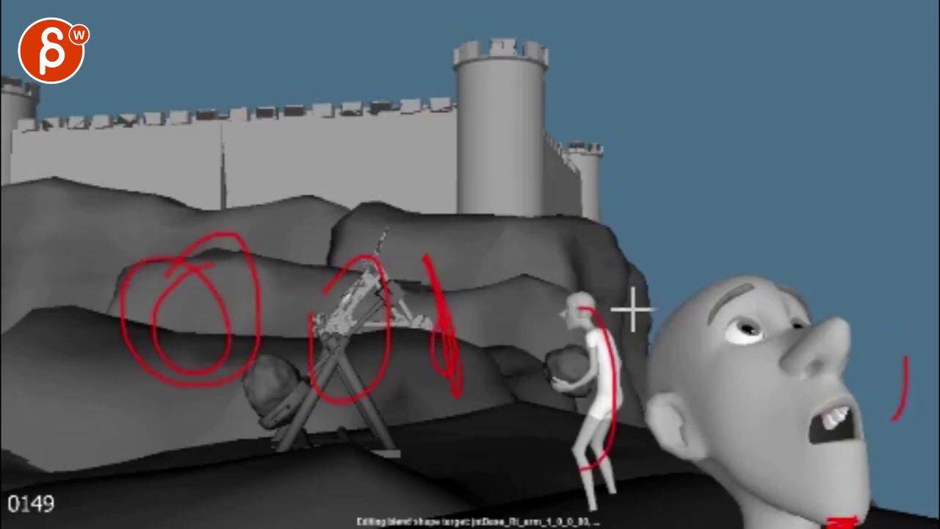
{"action": "mouse_move", "coordinate": [725, 272]}
{"action": "left_mouse_down"}
{"action": "mouse_move", "coordinate": [593, 250]}
{"action": "mouse_move", "coordinate": [568, 303]}
{"action": "mouse_move", "coordinate": [568, 348]}
{"action": "mouse_move", "coordinate": [691, 494]}
{"action": "mouse_move", "coordinate": [733, 457]}
{"action": "mouse_move", "coordinate": [624, 486]}
{"action": "left_mouse_up"}
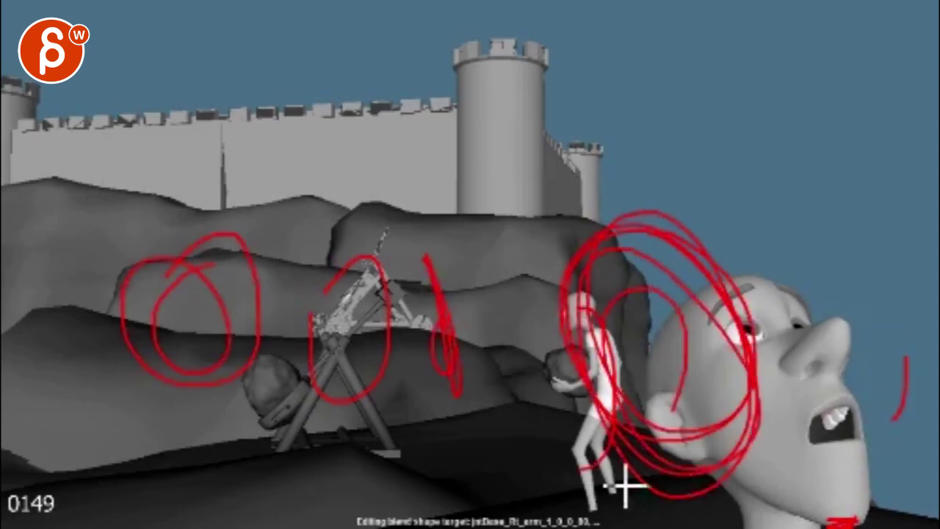
{"action": "key", "text": "space"}
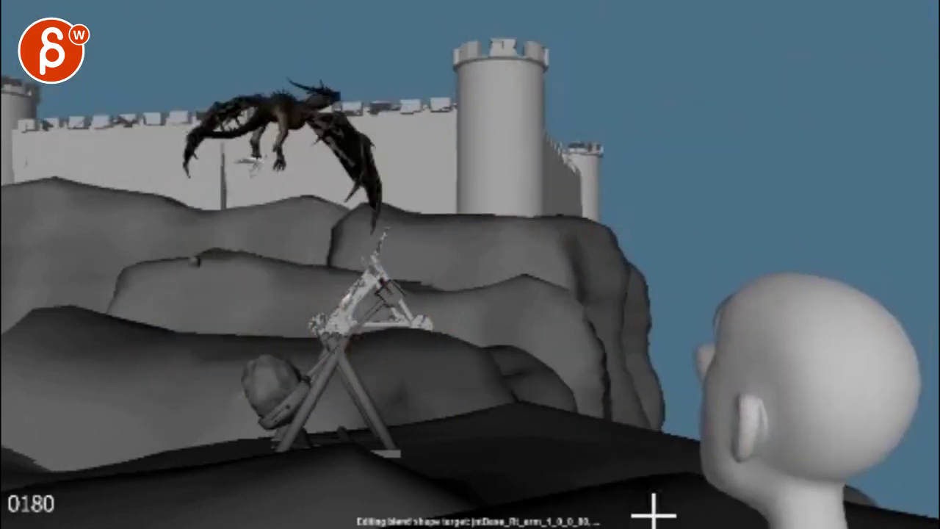
Step back frame by frame from frame 180 to 176 to examine the dragon flying away from the catapult
{"action": "key", "text": "Left"}
{"action": "key", "text": "Left"}
{"action": "key", "text": "Left"}
{"action": "key", "text": "Left"}
{"action": "key", "text": "Left"}
{"action": "key", "text": "Left"}
{"action": "key", "text": "Left"}
{"action": "key", "text": "Left"}
{"action": "key", "text": "Right"}
{"action": "key", "text": "Left"}
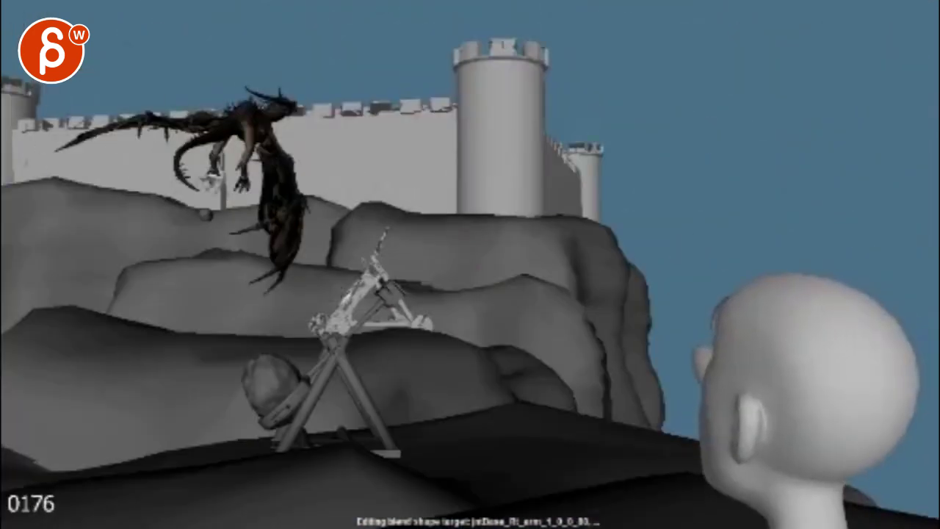
Shrink the player window and scrub back to frame 160
{"action": "left_click_drag", "start_coordinate": [936, 526], "coordinate": [593, 356]}
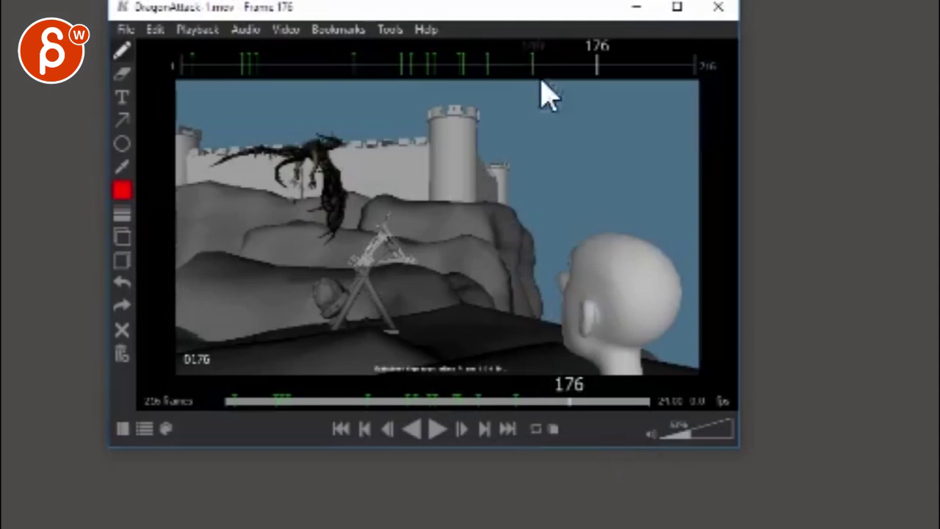
{"action": "mouse_move", "coordinate": [557, 65]}
{"action": "left_mouse_down"}
{"action": "mouse_move", "coordinate": [549, 65]}
{"action": "mouse_move", "coordinate": [562, 64]}
{"action": "left_mouse_up"}
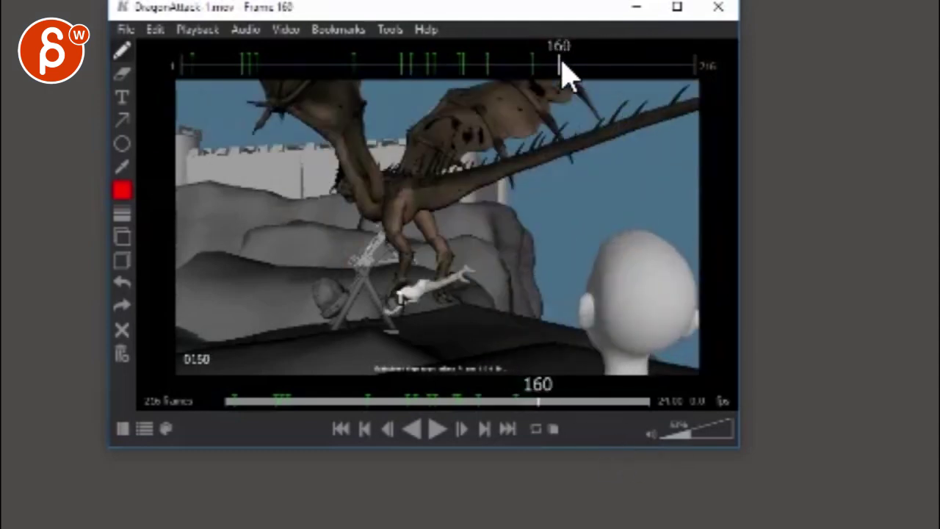
Step back and forth from frame 160 to frame 157 to examine the dragon grabbing the soldier
{"action": "key", "text": "Left"}
{"action": "key", "text": "Left"}
{"action": "key", "text": "Right"}
{"action": "key", "text": "Right"}
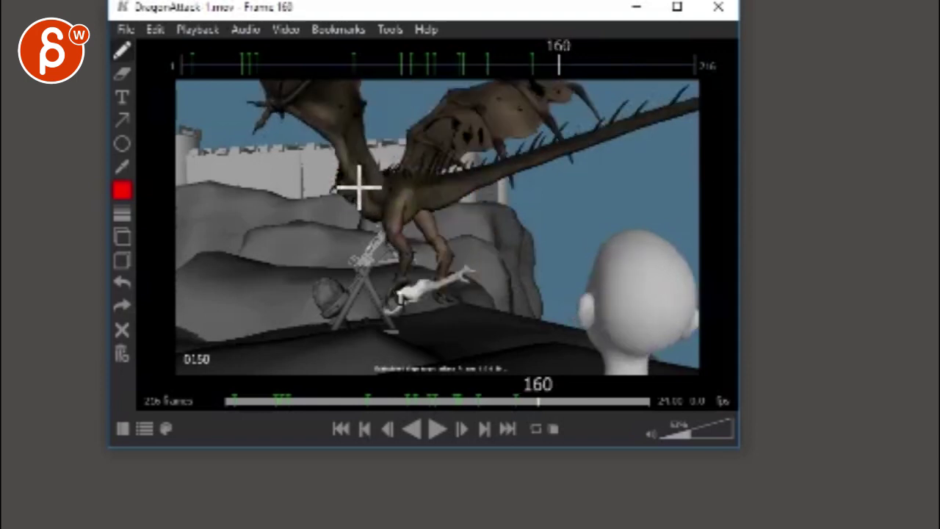
{"action": "key", "text": "Left"}
{"action": "key", "text": "Left"}
{"action": "key", "text": "Left"}
{"action": "key", "text": "Left"}
{"action": "key", "text": "Left"}
{"action": "key", "text": "Right"}
{"action": "key", "text": "Right"}
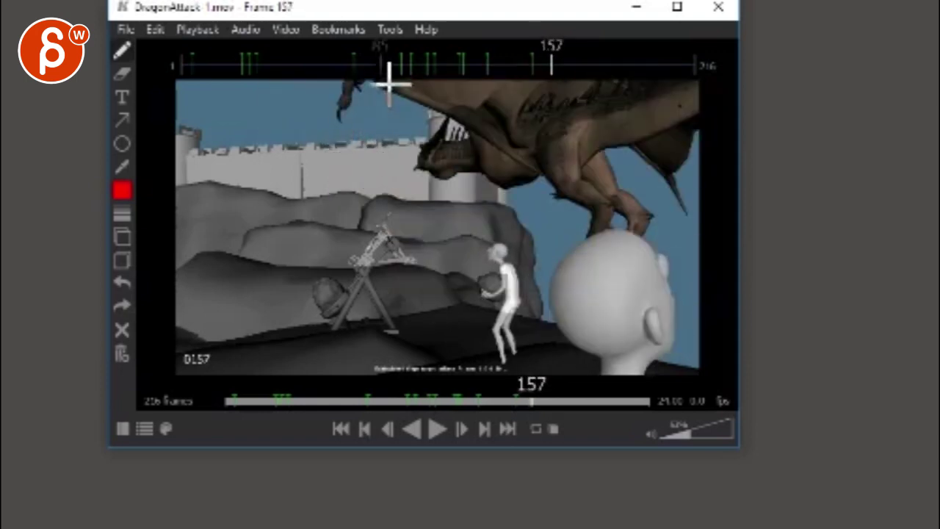
Mark the dragon's feet, the soldier and a lower placement for the foreground head on frame 157, and clear the marks
{"action": "mouse_move", "coordinate": [674, 351]}
{"action": "left_mouse_down"}
{"action": "mouse_move", "coordinate": [736, 339]}
{"action": "mouse_move", "coordinate": [664, 313]}
{"action": "mouse_move", "coordinate": [665, 475]}
{"action": "mouse_move", "coordinate": [769, 466]}
{"action": "mouse_move", "coordinate": [755, 462]}
{"action": "mouse_move", "coordinate": [769, 330]}
{"action": "mouse_move", "coordinate": [667, 301]}
{"action": "left_mouse_up"}
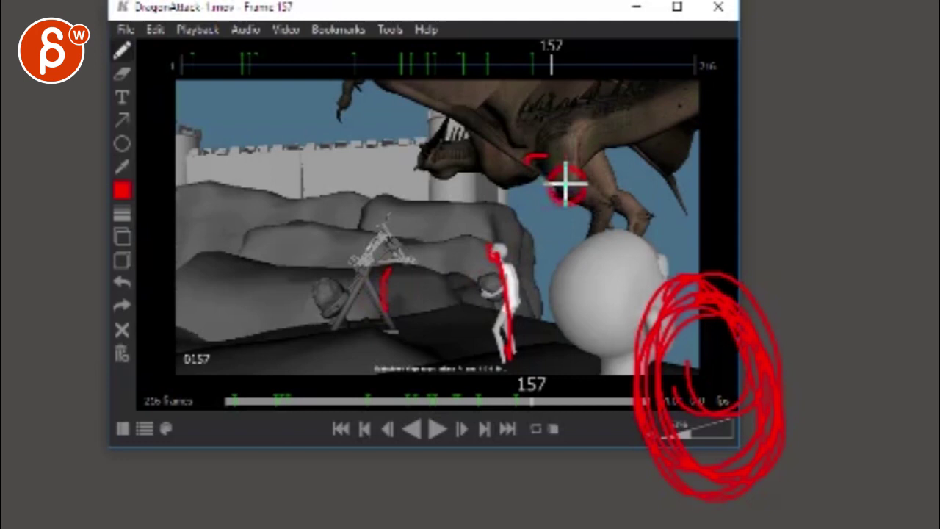
{"action": "left_click_drag", "start_coordinate": [599, 232], "coordinate": [614, 272]}
{"action": "left_click_drag", "start_coordinate": [625, 208], "coordinate": [637, 257]}
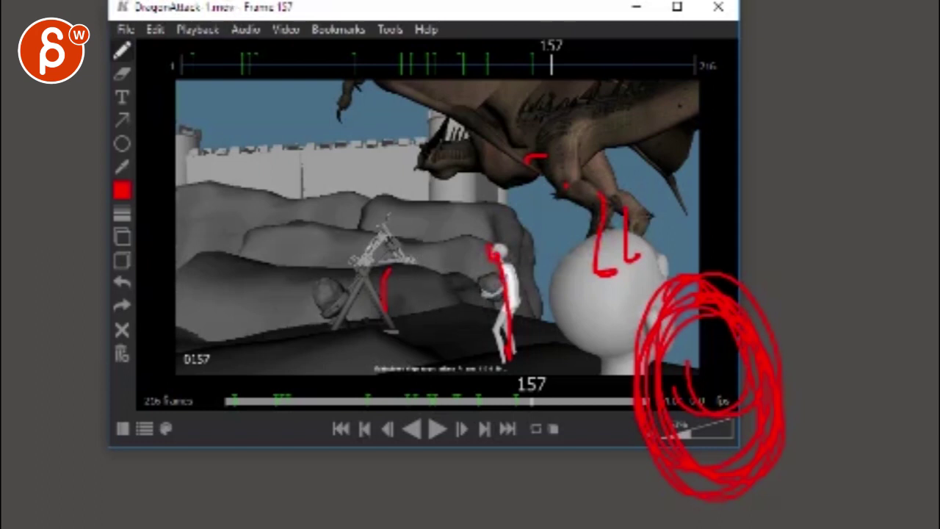
{"action": "key", "text": "e"}
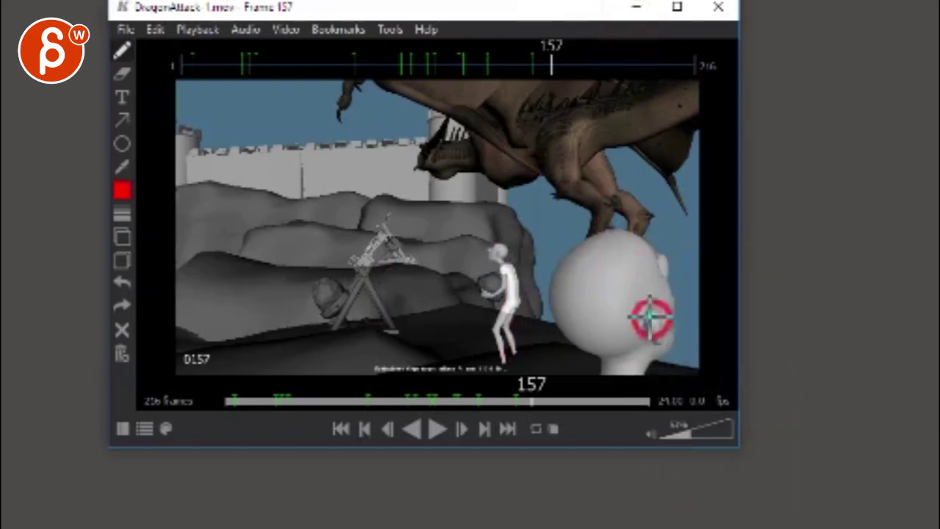
Circle a lower placement for the foreground head on frame 157, and draw a vertical centre line and strokes on both sides of the catapult
{"action": "mouse_move", "coordinate": [651, 319]}
{"action": "left_mouse_down"}
{"action": "mouse_move", "coordinate": [744, 400]}
{"action": "mouse_move", "coordinate": [674, 262]}
{"action": "mouse_move", "coordinate": [656, 400]}
{"action": "mouse_move", "coordinate": [695, 461]}
{"action": "mouse_move", "coordinate": [752, 321]}
{"action": "left_mouse_up"}
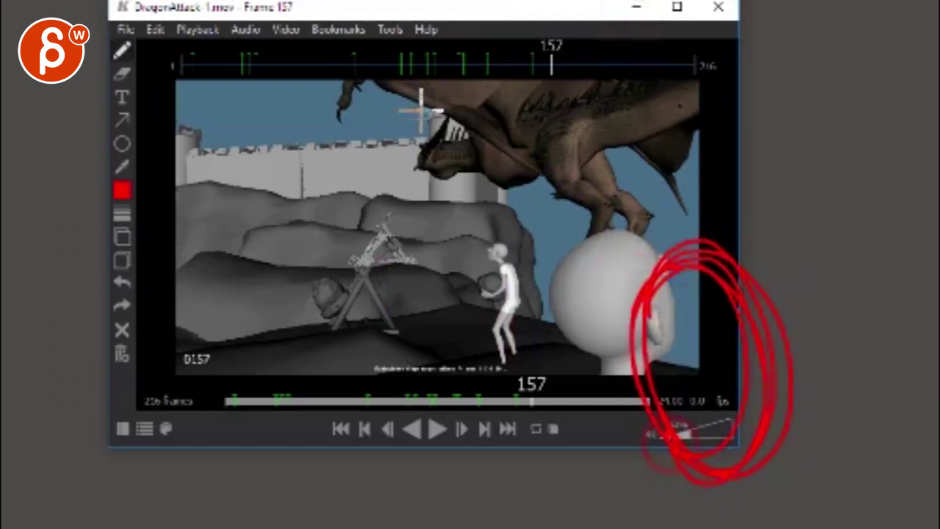
{"action": "left_click_drag", "start_coordinate": [457, 52], "coordinate": [459, 403]}
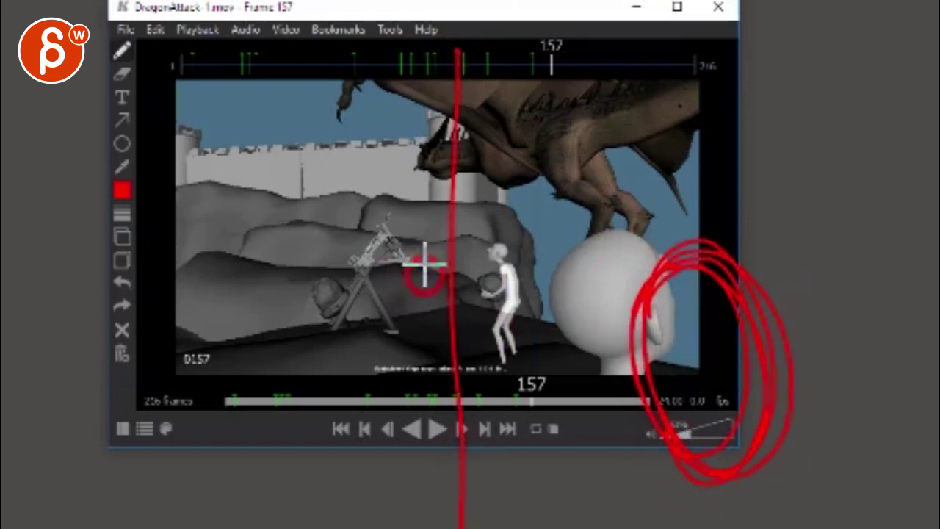
{"action": "left_click_drag", "start_coordinate": [420, 325], "coordinate": [429, 342]}
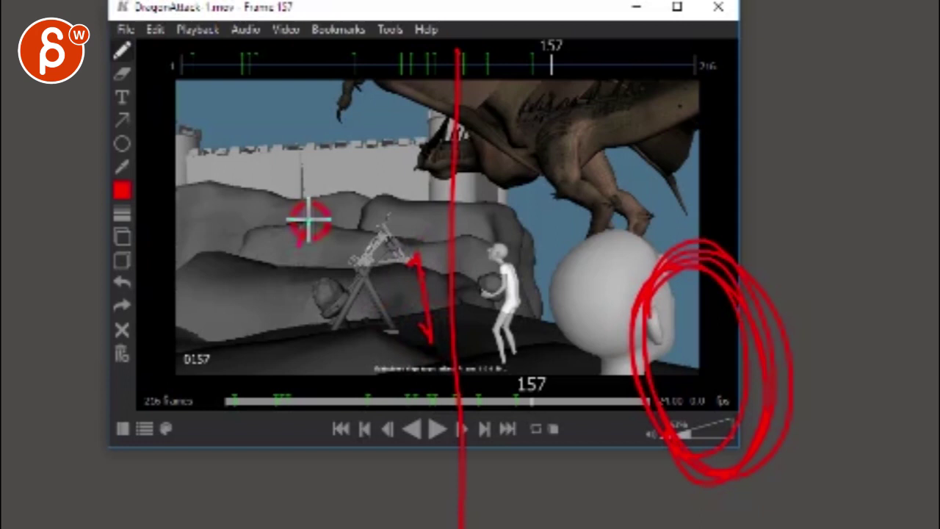
{"action": "mouse_move", "coordinate": [311, 216]}
{"action": "left_mouse_down"}
{"action": "mouse_move", "coordinate": [288, 273]}
{"action": "mouse_move", "coordinate": [244, 337]}
{"action": "left_mouse_up"}
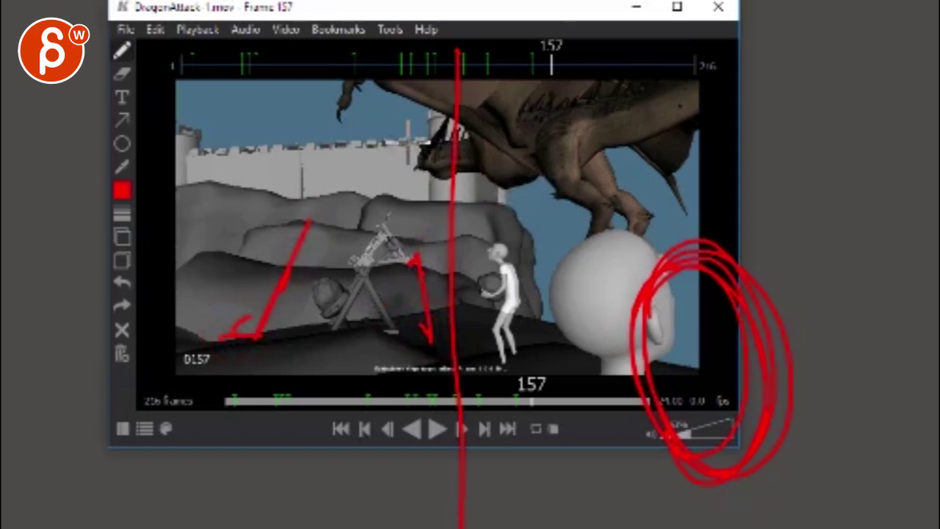
Sketch red lines over the dragon, the soldier and the catapult on frame 157, and clear all the marks
{"action": "mouse_move", "coordinate": [420, 158]}
{"action": "left_mouse_down"}
{"action": "mouse_move", "coordinate": [541, 132]}
{"action": "mouse_move", "coordinate": [561, 193]}
{"action": "left_mouse_up"}
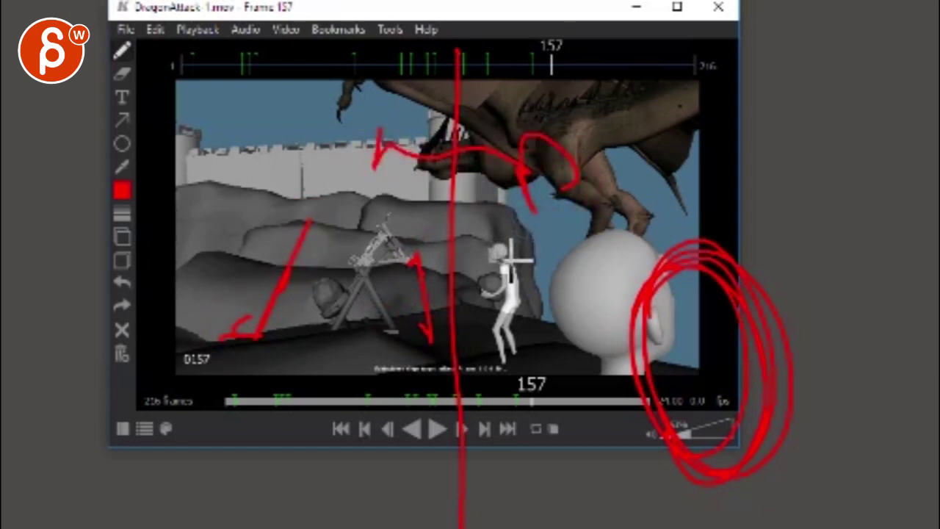
{"action": "left_click_drag", "start_coordinate": [534, 281], "coordinate": [518, 286]}
{"action": "left_click_drag", "start_coordinate": [552, 210], "coordinate": [562, 258]}
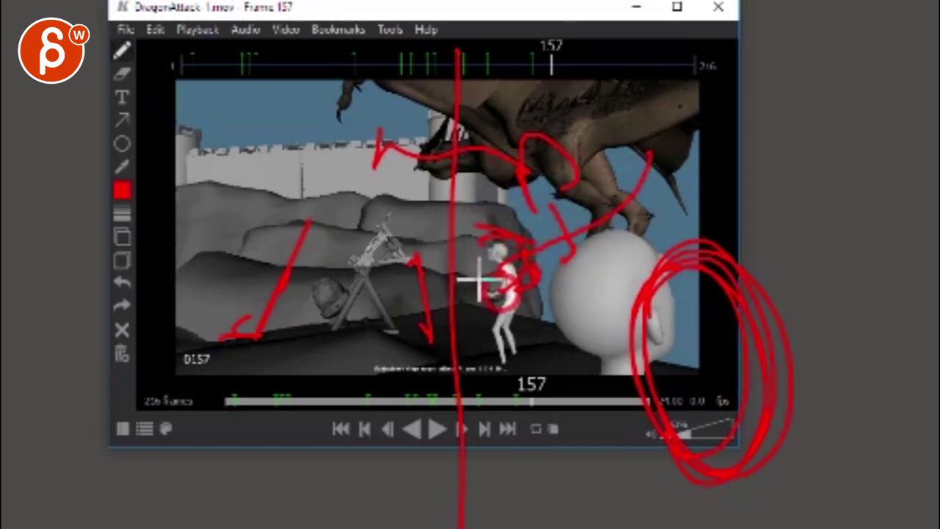
{"action": "mouse_move", "coordinate": [404, 220]}
{"action": "left_mouse_down"}
{"action": "mouse_move", "coordinate": [378, 334]}
{"action": "mouse_move", "coordinate": [378, 250]}
{"action": "left_mouse_up"}
{"action": "left_click", "coordinate": [602, 13]}
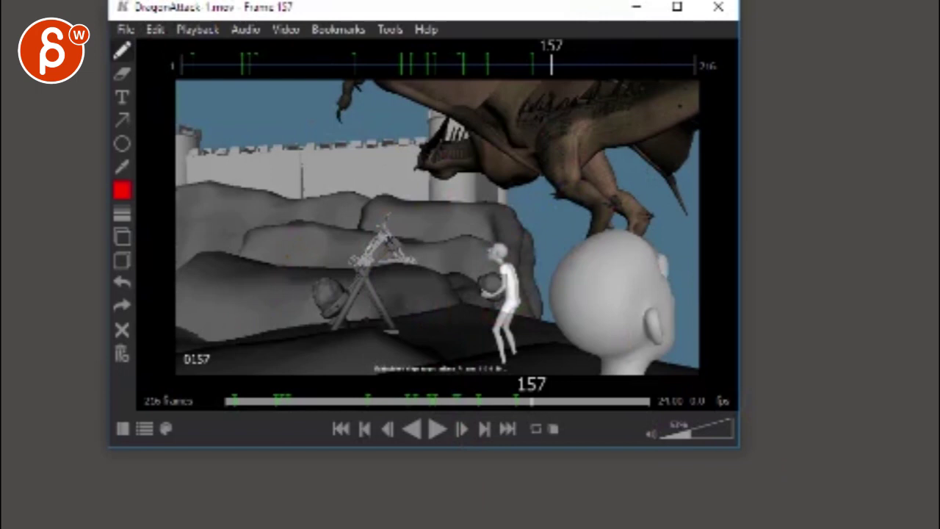
Scrub to the last frame, 216, circle the foreground head in red, and clear the circle
{"action": "left_click_drag", "start_coordinate": [483, 381], "coordinate": [655, 405]}
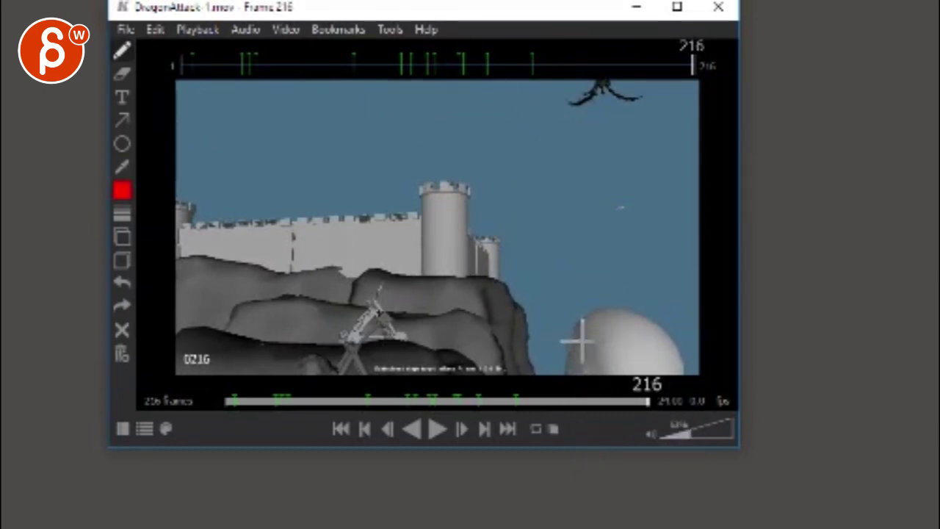
{"action": "mouse_move", "coordinate": [582, 447]}
{"action": "left_mouse_down"}
{"action": "mouse_move", "coordinate": [583, 487]}
{"action": "mouse_move", "coordinate": [627, 337]}
{"action": "left_mouse_up"}
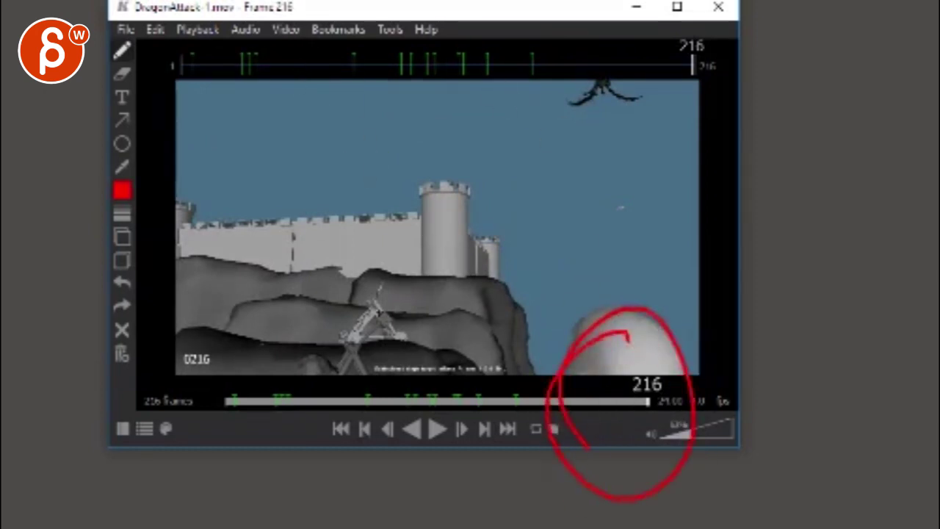
{"action": "key", "text": "Escape"}
Scrub back to frame 151 and draw a red vertical line behind the soldier on frame 154
{"action": "left_click_drag", "start_coordinate": [430, 73], "coordinate": [541, 65]}
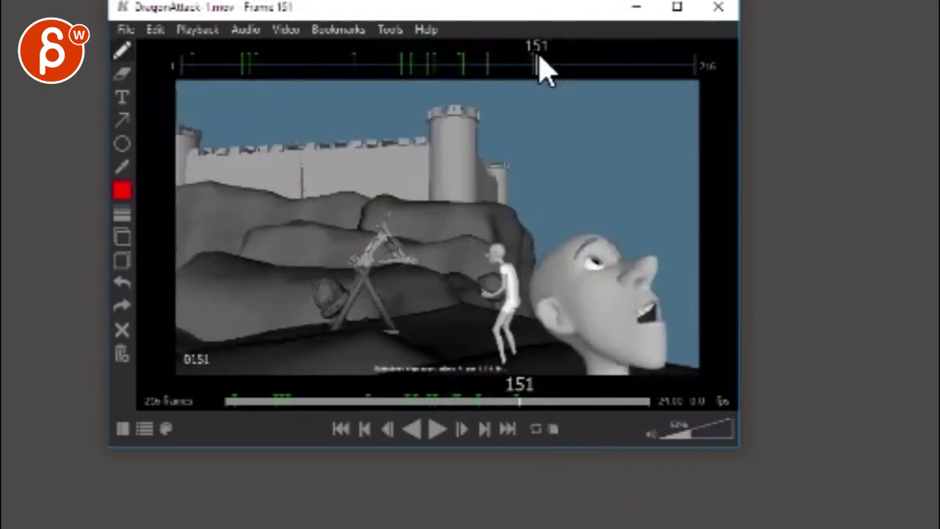
{"action": "key", "text": "Left"}
{"action": "key", "text": "Right"}
{"action": "left_click_drag", "start_coordinate": [527, 265], "coordinate": [522, 342]}
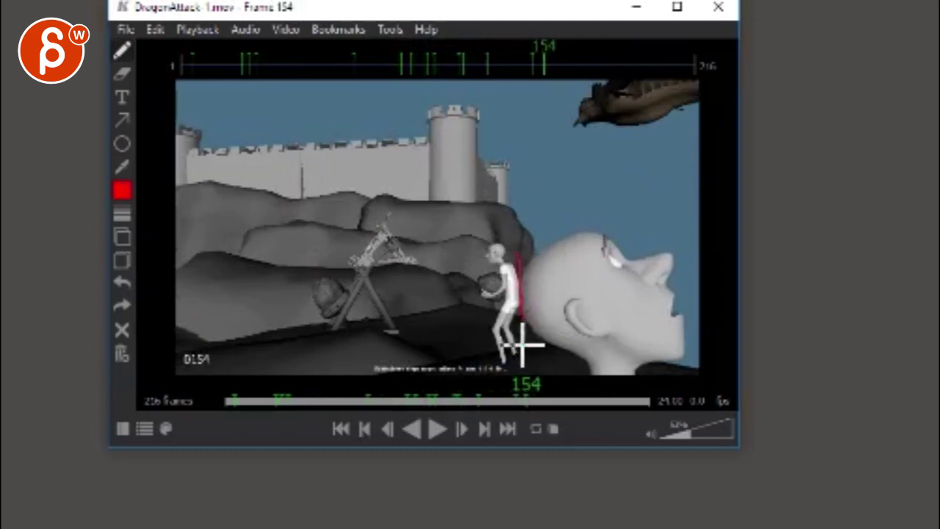
Advance to frame 157 and draw a red curve from the dragon's feet over the foreground head
{"action": "key", "text": "Right"}
{"action": "key", "text": "Right"}
{"action": "key", "text": "Right"}
{"action": "key", "text": "Right"}
{"action": "key", "text": "Left"}
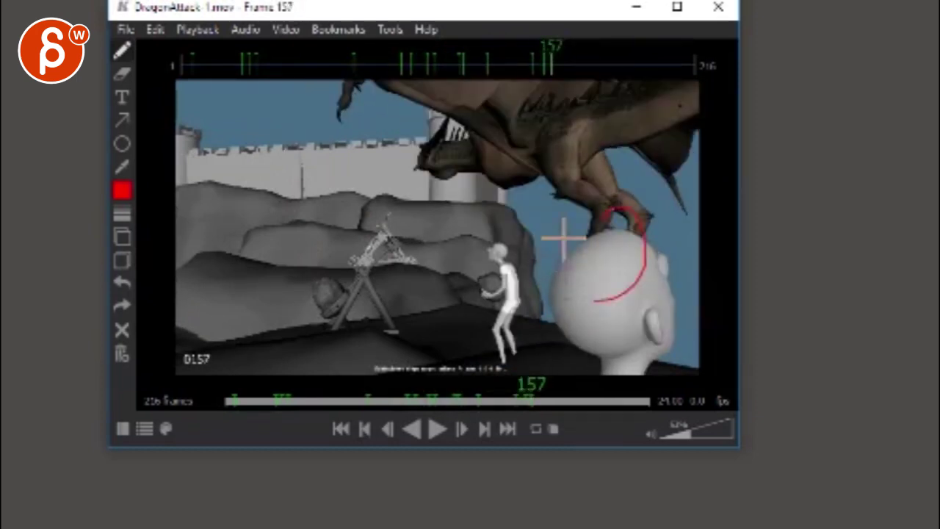
{"action": "key", "text": "space"}
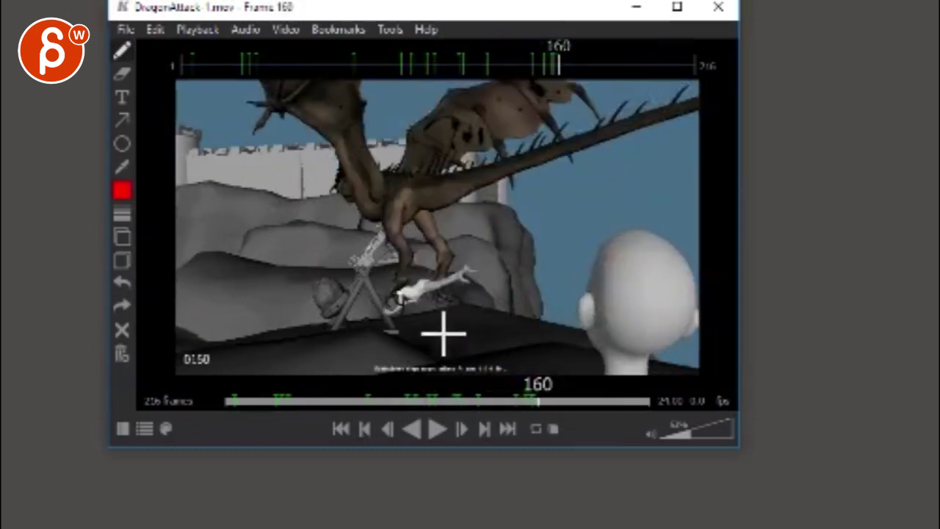
Step forward from frame 160 to 164 and back to examine how the dragon carries the soldier off
{"action": "key", "text": "Right"}
{"action": "key", "text": "Right"}
{"action": "key", "text": "Right"}
{"action": "key", "text": "Right"}
{"action": "key", "text": "Left"}
{"action": "key", "text": "Left"}
{"action": "key", "text": "Left"}
{"action": "key", "text": "Left"}
{"action": "key", "text": "Left"}
{"action": "key", "text": "Left"}
{"action": "key", "text": "Left"}
{"action": "key", "text": "Left"}
{"action": "key", "text": "Left"}
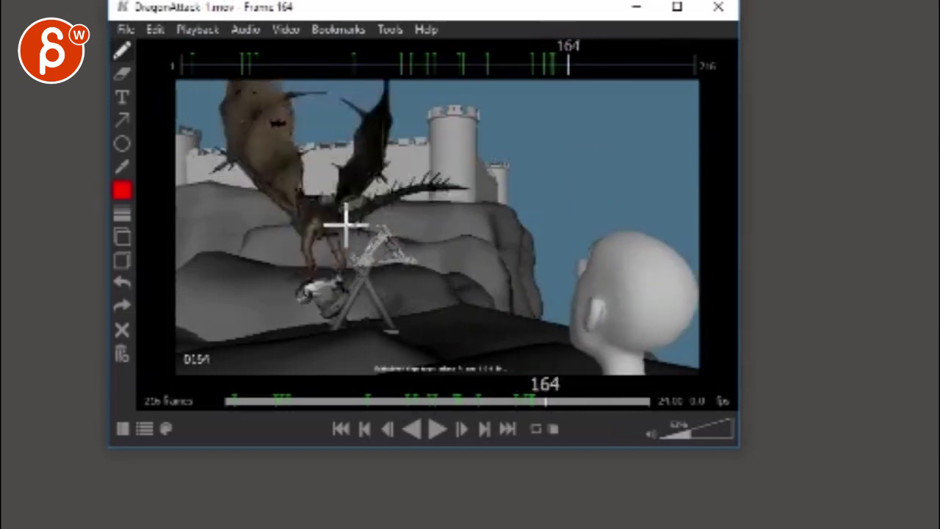
Scrub to frame 214 near the end of the shot, and return to the dragon's grab at frame 158
{"action": "left_click_drag", "start_coordinate": [696, 71], "coordinate": [688, 89]}
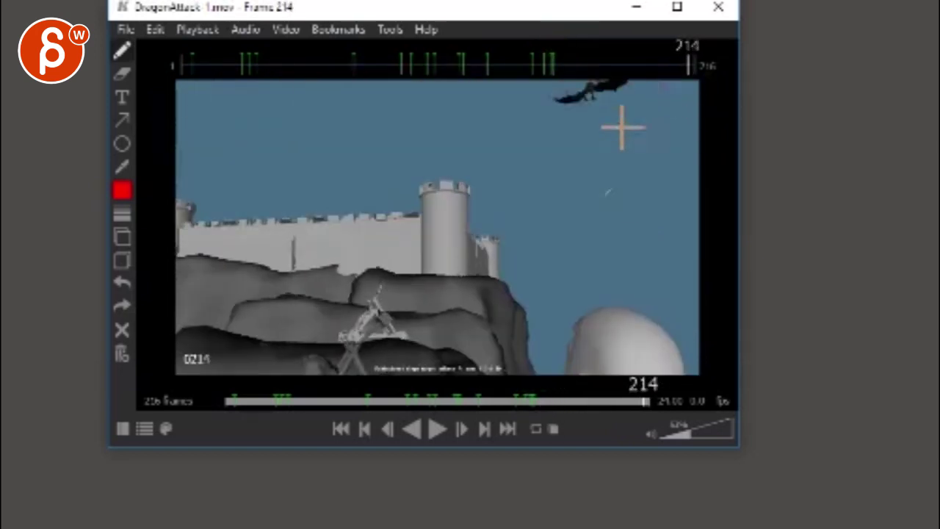
{"action": "mouse_move", "coordinate": [554, 402]}
{"action": "left_mouse_down"}
{"action": "mouse_move", "coordinate": [568, 390]}
{"action": "mouse_move", "coordinate": [618, 397]}
{"action": "mouse_move", "coordinate": [522, 402]}
{"action": "mouse_move", "coordinate": [539, 401]}
{"action": "left_mouse_up"}
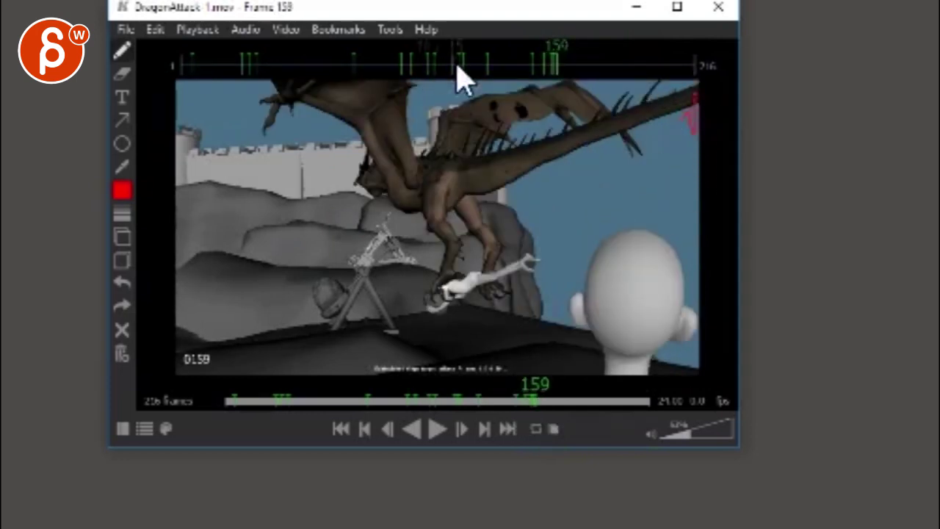
{"action": "mouse_move", "coordinate": [458, 67]}
{"action": "left_mouse_down"}
{"action": "mouse_move", "coordinate": [406, 74]}
{"action": "mouse_move", "coordinate": [371, 65]}
{"action": "mouse_move", "coordinate": [573, 67]}
{"action": "mouse_move", "coordinate": [559, 68]}
{"action": "left_mouse_up"}
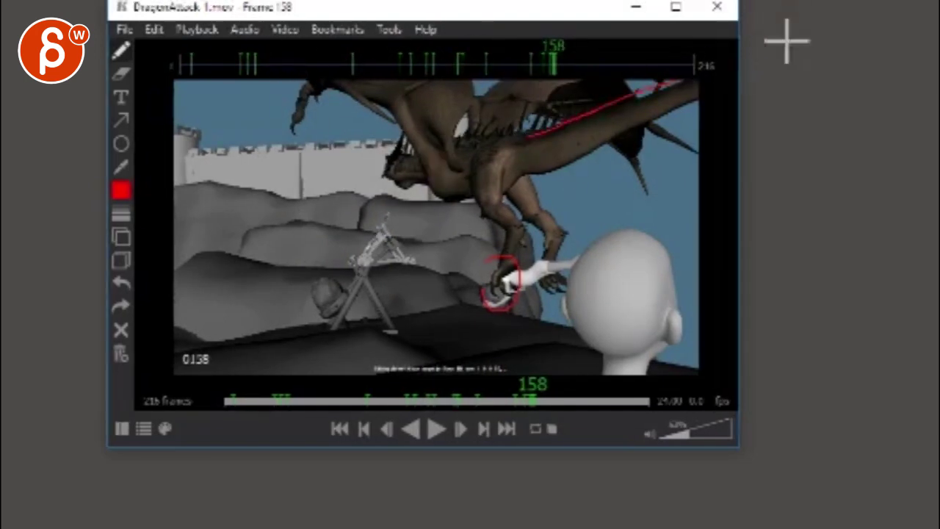
Sketch an extended tail, a leg, raised wings and a lower head placement on frame 158, and clear the sketch
{"action": "left_click_drag", "start_coordinate": [526, 133], "coordinate": [799, 23]}
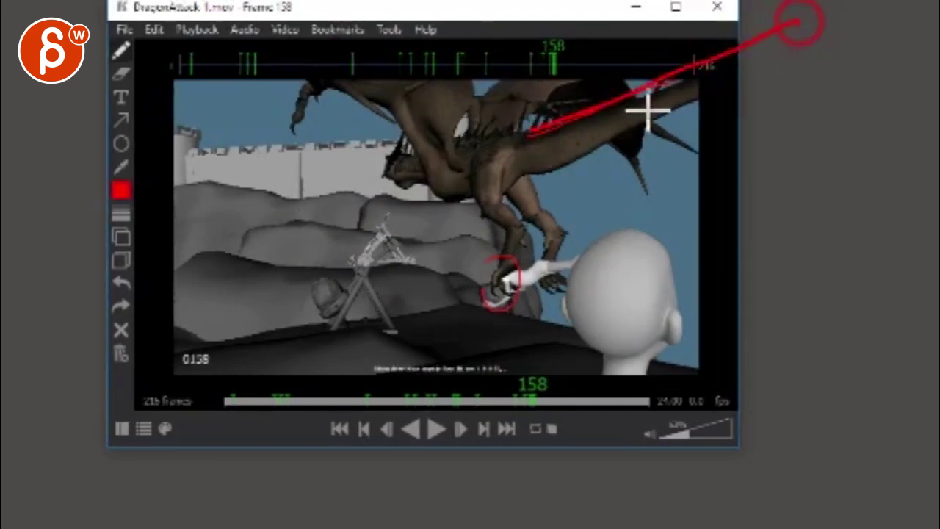
{"action": "left_click_drag", "start_coordinate": [643, 122], "coordinate": [825, 2]}
{"action": "mouse_move", "coordinate": [499, 180]}
{"action": "left_mouse_down"}
{"action": "mouse_move", "coordinate": [493, 288]}
{"action": "mouse_move", "coordinate": [514, 280]}
{"action": "left_mouse_up"}
{"action": "mouse_move", "coordinate": [638, 367]}
{"action": "left_mouse_down"}
{"action": "mouse_move", "coordinate": [728, 466]}
{"action": "mouse_move", "coordinate": [690, 507]}
{"action": "left_mouse_up"}
{"action": "mouse_move", "coordinate": [473, 173]}
{"action": "left_mouse_down"}
{"action": "mouse_move", "coordinate": [456, 69]}
{"action": "mouse_move", "coordinate": [436, 66]}
{"action": "left_mouse_up"}
{"action": "left_click_drag", "start_coordinate": [421, 31], "coordinate": [373, 18]}
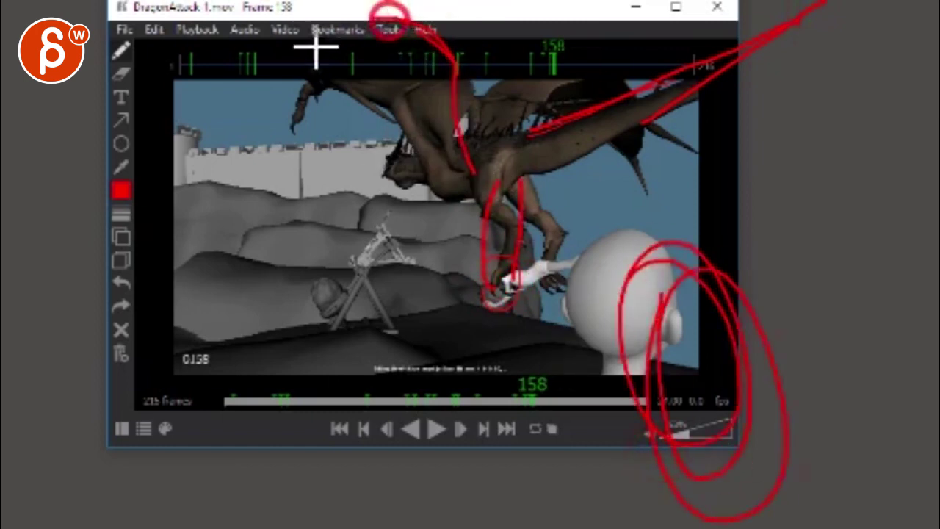
{"action": "left_click_drag", "start_coordinate": [302, 74], "coordinate": [325, 61]}
{"action": "left_click_drag", "start_coordinate": [495, 88], "coordinate": [652, 101]}
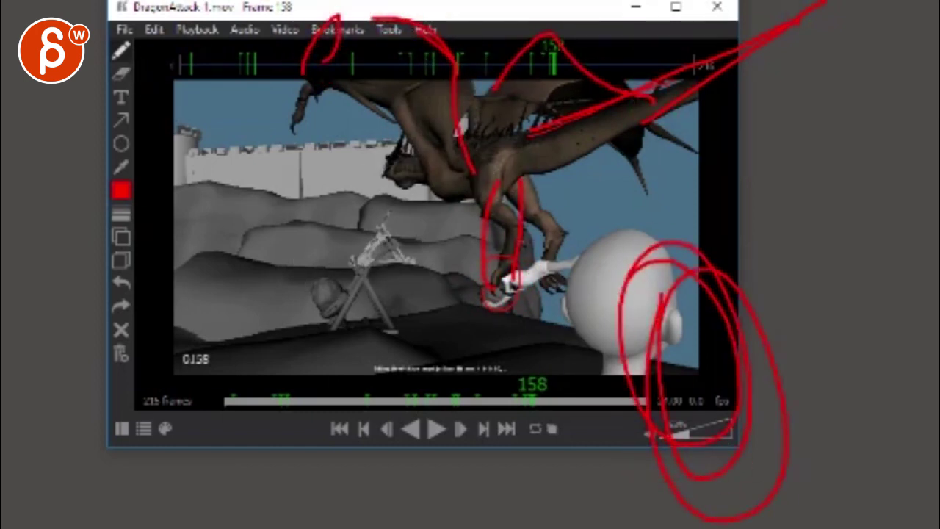
{"action": "key", "text": "Escape"}
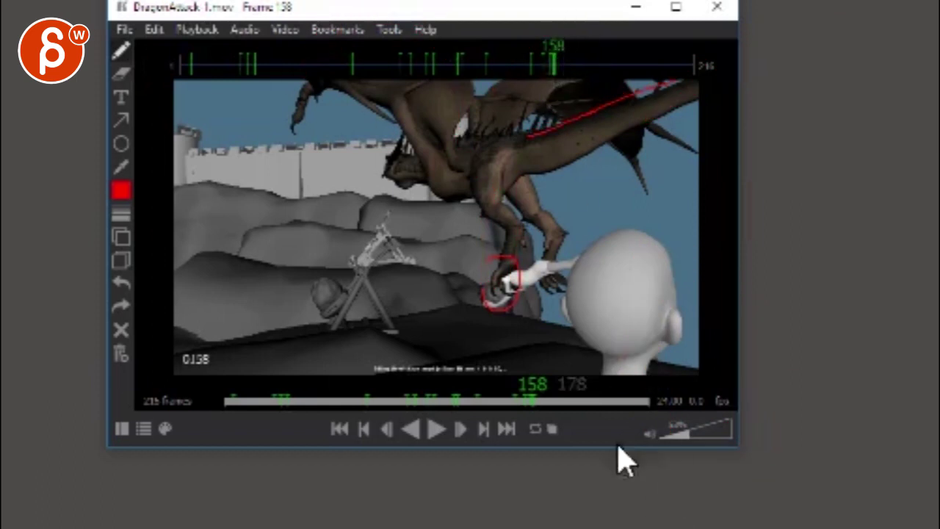
Scrub ahead to the dragon's departure near the end of the shot and settle on frame 208
{"action": "left_click_drag", "start_coordinate": [530, 401], "coordinate": [635, 402]}
{"action": "key", "text": "Right"}
{"action": "key", "text": "Right"}
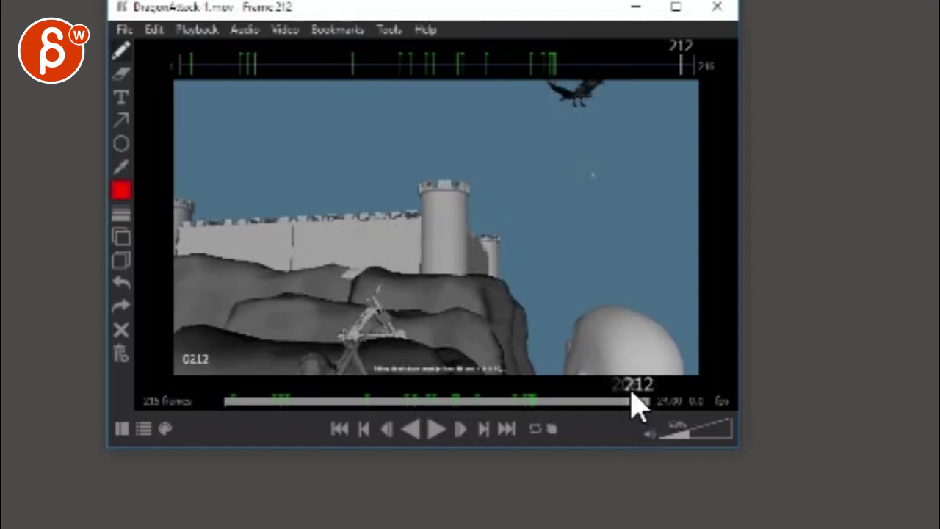
{"action": "key", "text": "Left"}
{"action": "key", "text": "Left"}
{"action": "key", "text": "Left"}
{"action": "key", "text": "Left"}
{"action": "key", "text": "Left"}
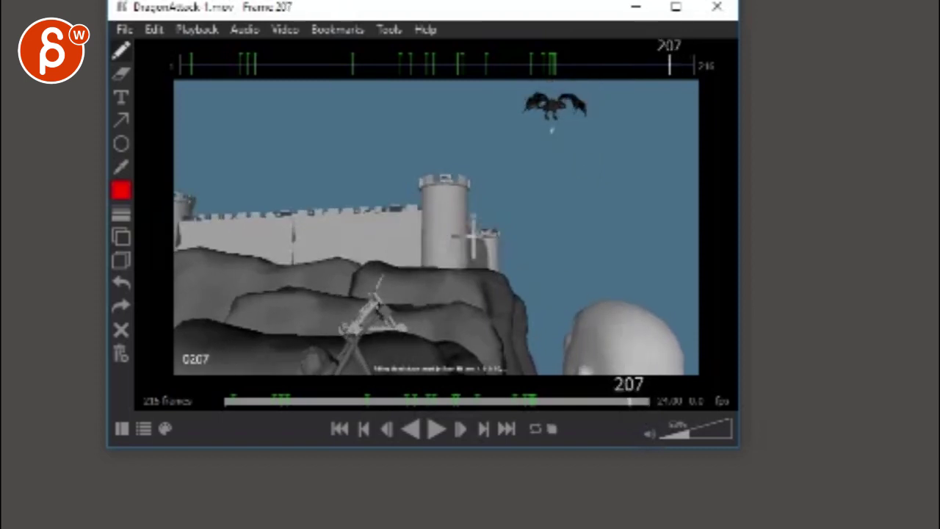
{"action": "key", "text": "Right"}
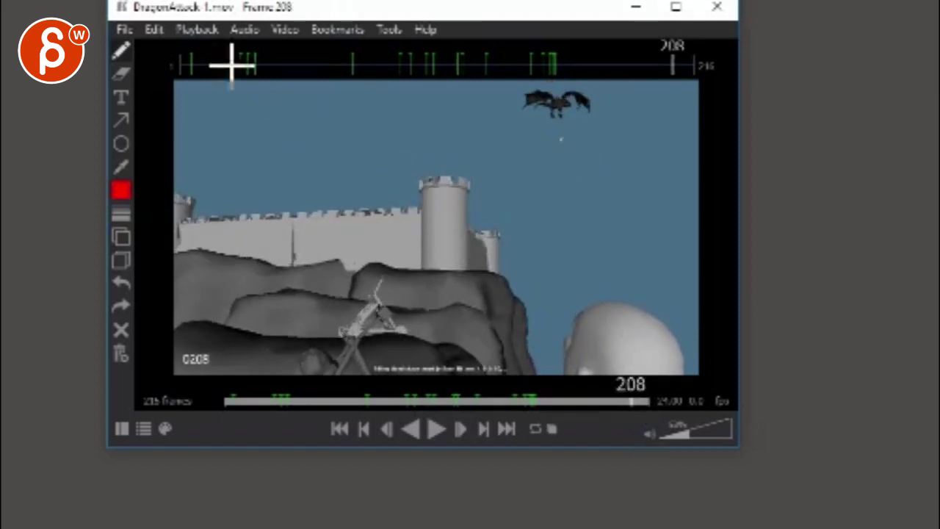
Sketch the dragon's flight curve on frame 208, circle the dragon, add an arrow toward the castle wall, and circle the foreground head
{"action": "mouse_move", "coordinate": [532, 128]}
{"action": "left_mouse_down"}
{"action": "mouse_move", "coordinate": [562, 99]}
{"action": "mouse_move", "coordinate": [559, 116]}
{"action": "left_mouse_up"}
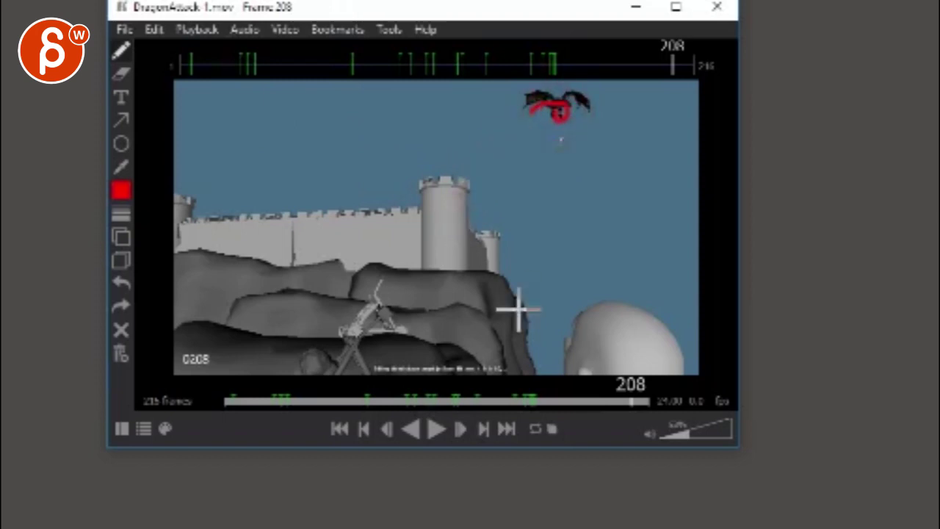
{"action": "left_click_drag", "start_coordinate": [486, 334], "coordinate": [547, 105]}
{"action": "left_click_drag", "start_coordinate": [499, 176], "coordinate": [463, 107]}
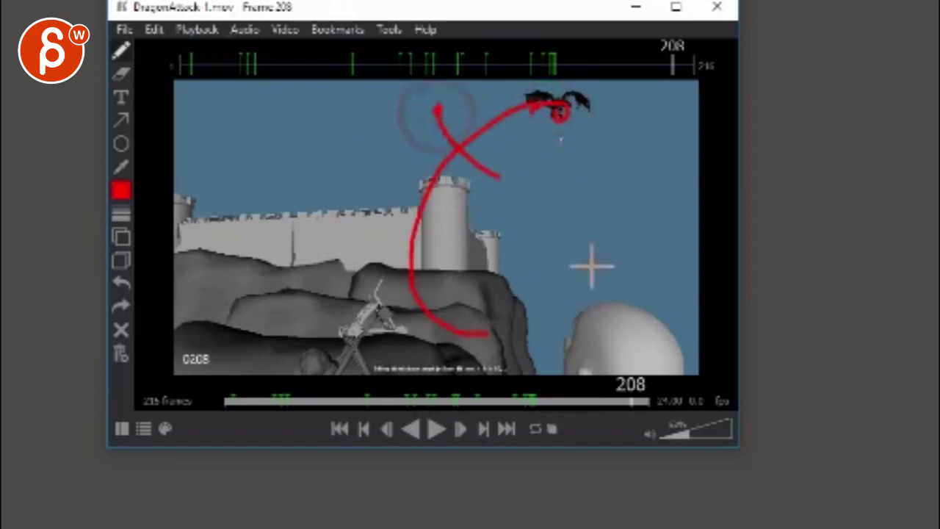
{"action": "mouse_move", "coordinate": [630, 312]}
{"action": "left_mouse_down"}
{"action": "mouse_move", "coordinate": [631, 340]}
{"action": "mouse_move", "coordinate": [759, 503]}
{"action": "mouse_move", "coordinate": [664, 283]}
{"action": "left_mouse_up"}
{"action": "mouse_move", "coordinate": [535, 126]}
{"action": "left_mouse_down"}
{"action": "mouse_move", "coordinate": [549, 114]}
{"action": "mouse_move", "coordinate": [304, 130]}
{"action": "mouse_move", "coordinate": [296, 164]}
{"action": "mouse_move", "coordinate": [281, 159]}
{"action": "mouse_move", "coordinate": [287, 171]}
{"action": "left_mouse_up"}
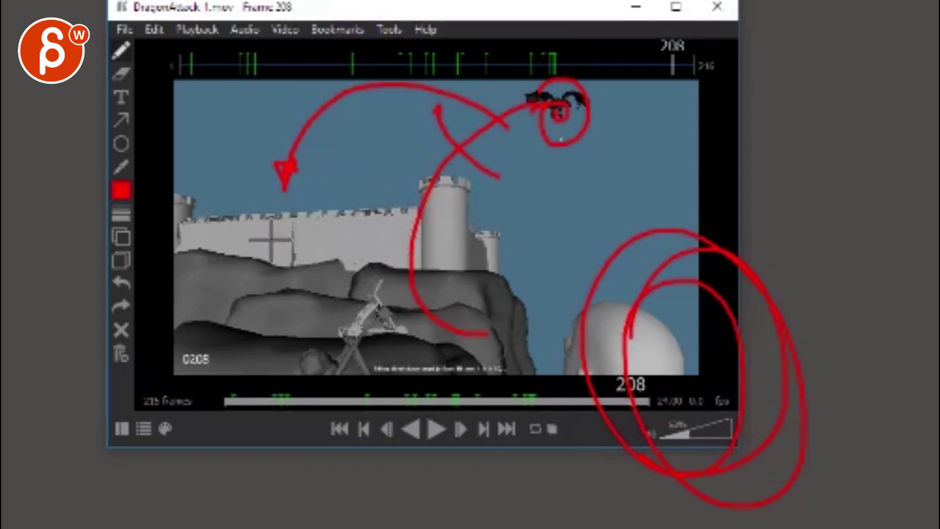
{"action": "mouse_move", "coordinate": [636, 253]}
{"action": "left_mouse_down"}
{"action": "mouse_move", "coordinate": [668, 455]}
{"action": "mouse_move", "coordinate": [763, 364]}
{"action": "mouse_move", "coordinate": [688, 303]}
{"action": "left_mouse_up"}
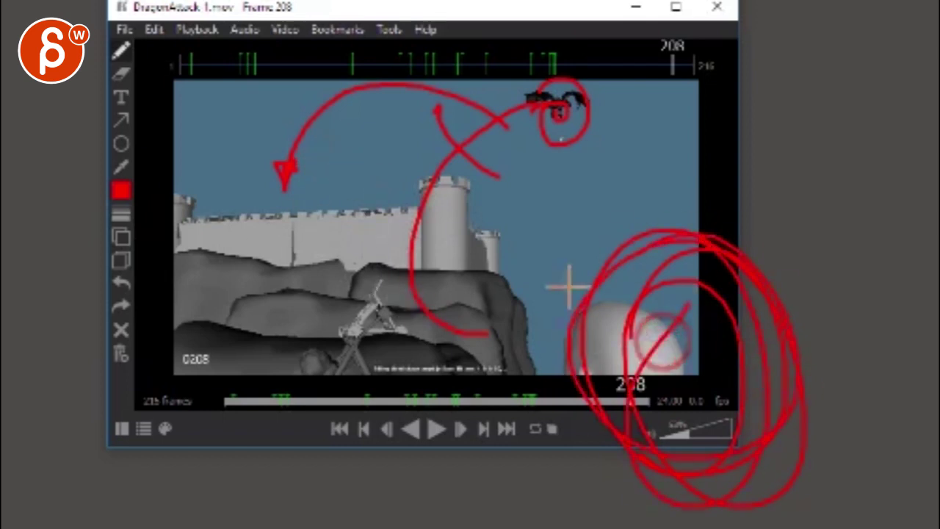
Divide frame 208 with two vertical lines beside the tower, scribble over the foreground head's side, and clear the sketch
{"action": "left_click_drag", "start_coordinate": [472, 37], "coordinate": [485, 507]}
{"action": "left_click_drag", "start_coordinate": [485, 53], "coordinate": [507, 514]}
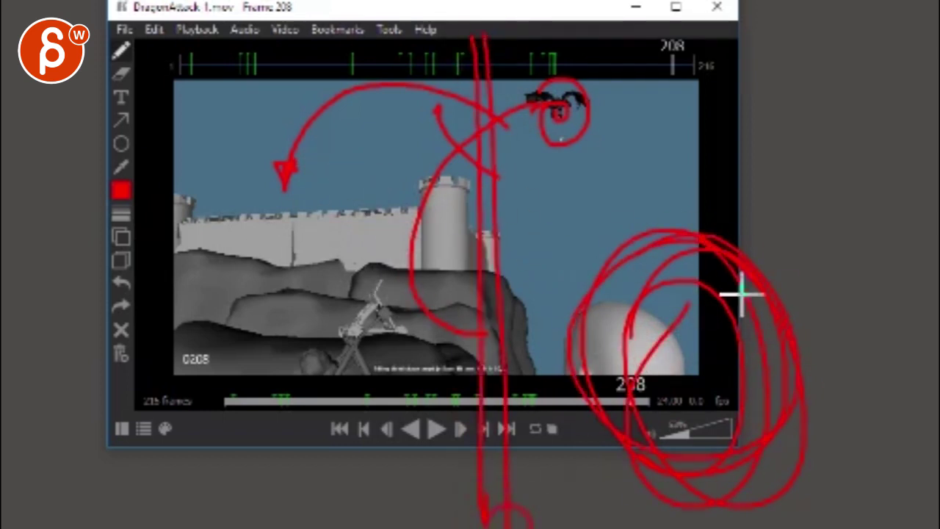
{"action": "mouse_move", "coordinate": [833, 152]}
{"action": "left_mouse_down"}
{"action": "mouse_move", "coordinate": [717, 246]}
{"action": "mouse_move", "coordinate": [589, 286]}
{"action": "mouse_move", "coordinate": [704, 490]}
{"action": "left_mouse_up"}
{"action": "mouse_move", "coordinate": [604, 65]}
{"action": "left_mouse_down"}
{"action": "mouse_move", "coordinate": [658, 63]}
{"action": "mouse_move", "coordinate": [580, 403]}
{"action": "left_mouse_up"}
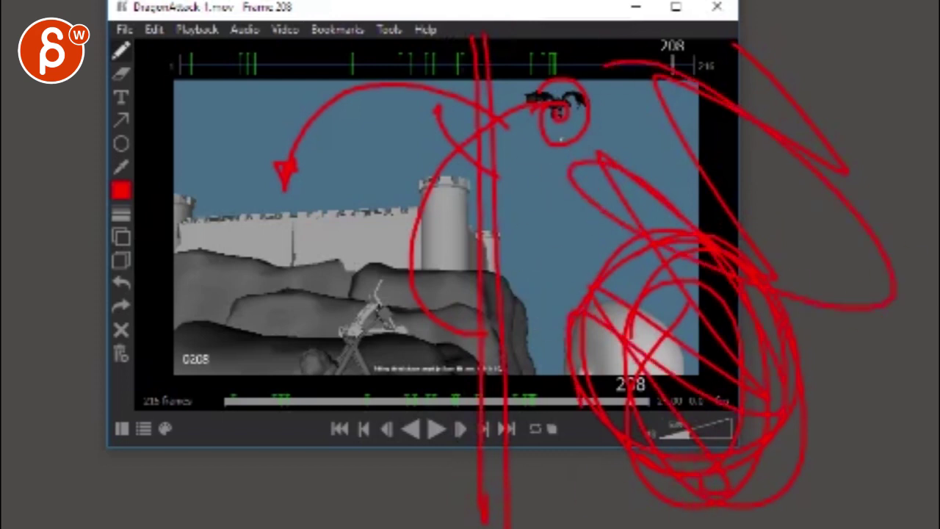
{"action": "left_click", "coordinate": [600, 23]}
Circle the area by the foreground head, draw marks linking it with the dragon, and add two arrows from the castle and rocks toward the sky
{"action": "mouse_move", "coordinate": [756, 284]}
{"action": "left_mouse_down"}
{"action": "mouse_move", "coordinate": [692, 281]}
{"action": "mouse_move", "coordinate": [701, 452]}
{"action": "left_mouse_up"}
{"action": "mouse_move", "coordinate": [669, 321]}
{"action": "left_mouse_down"}
{"action": "mouse_move", "coordinate": [660, 341]}
{"action": "mouse_move", "coordinate": [673, 325]}
{"action": "mouse_move", "coordinate": [622, 226]}
{"action": "left_mouse_up"}
{"action": "mouse_move", "coordinate": [555, 112]}
{"action": "left_mouse_down"}
{"action": "mouse_move", "coordinate": [598, 191]}
{"action": "mouse_move", "coordinate": [589, 205]}
{"action": "left_mouse_up"}
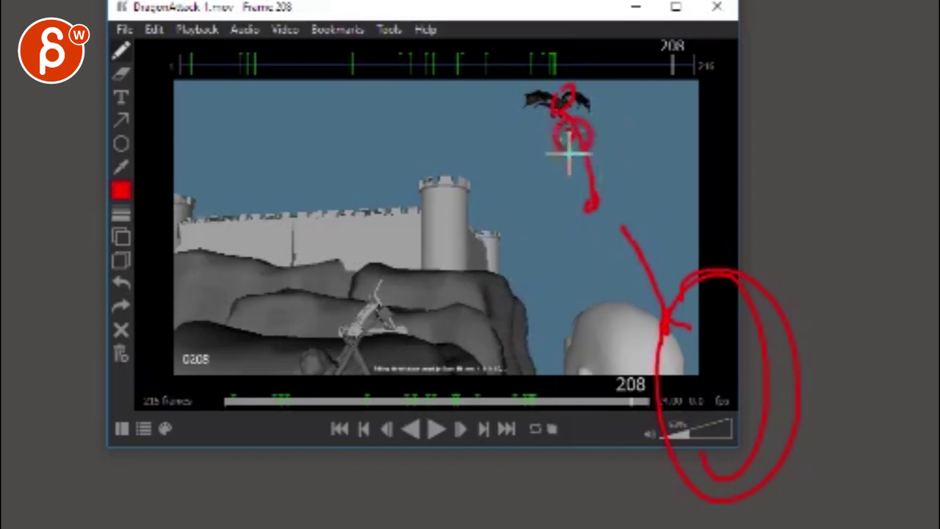
{"action": "left_click_drag", "start_coordinate": [332, 224], "coordinate": [528, 227]}
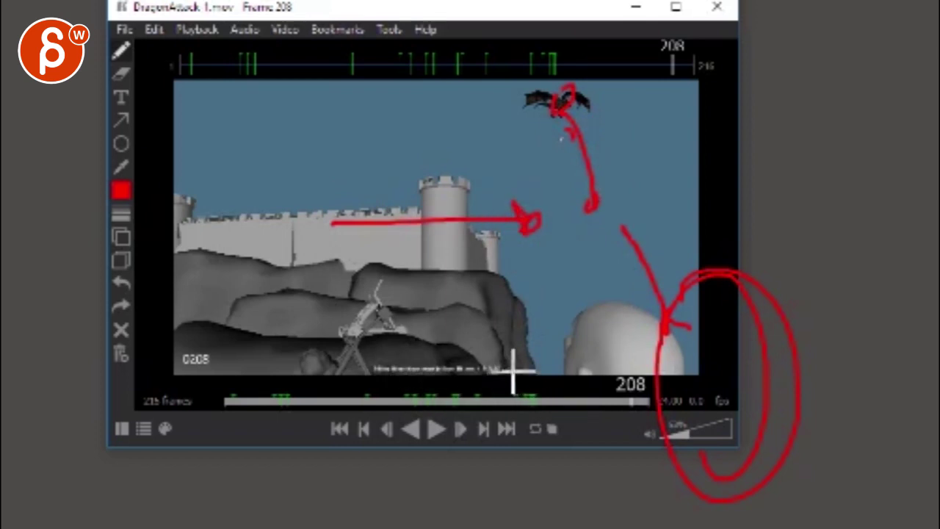
{"action": "mouse_move", "coordinate": [455, 279]}
{"action": "left_mouse_down"}
{"action": "mouse_move", "coordinate": [541, 256]}
{"action": "mouse_move", "coordinate": [558, 273]}
{"action": "left_mouse_up"}
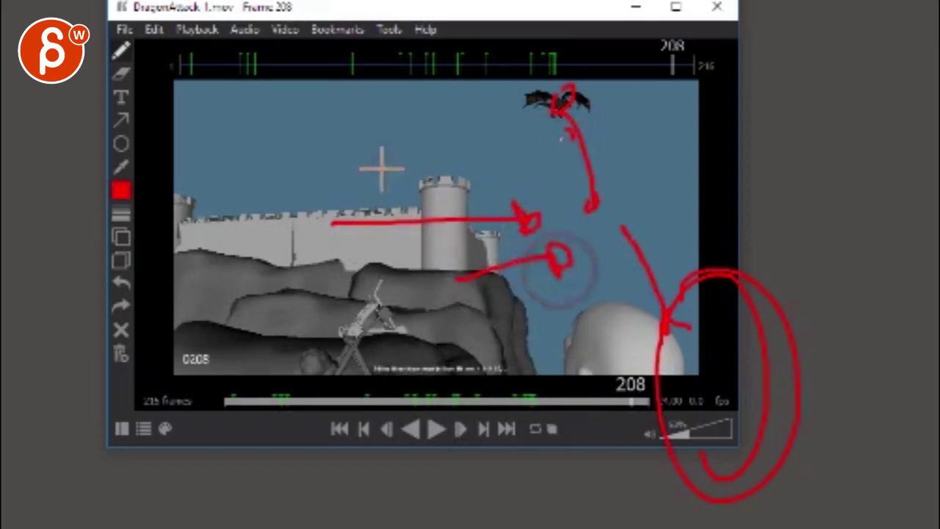
Add repeated sweeping strokes from the castle toward the open sky and connect the dragon with the head, and clear the sketch
{"action": "mouse_move", "coordinate": [334, 150]}
{"action": "left_mouse_down"}
{"action": "mouse_move", "coordinate": [580, 165]}
{"action": "mouse_move", "coordinate": [616, 182]}
{"action": "left_mouse_up"}
{"action": "mouse_move", "coordinate": [480, 115]}
{"action": "left_mouse_down"}
{"action": "mouse_move", "coordinate": [474, 134]}
{"action": "mouse_move", "coordinate": [514, 217]}
{"action": "left_mouse_up"}
{"action": "left_click_drag", "start_coordinate": [448, 77], "coordinate": [462, 229]}
{"action": "left_click_drag", "start_coordinate": [312, 215], "coordinate": [676, 206]}
{"action": "left_click_drag", "start_coordinate": [308, 224], "coordinate": [694, 230]}
{"action": "left_click_drag", "start_coordinate": [314, 257], "coordinate": [706, 236]}
{"action": "left_click_drag", "start_coordinate": [650, 175], "coordinate": [618, 274]}
{"action": "left_click_drag", "start_coordinate": [550, 110], "coordinate": [657, 165]}
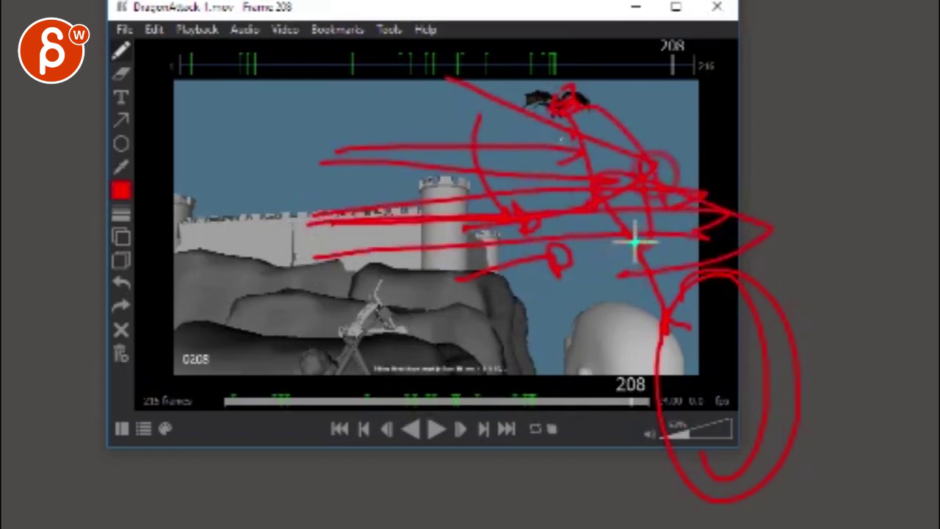
{"action": "left_click_drag", "start_coordinate": [581, 344], "coordinate": [595, 299]}
{"action": "key", "text": "Escape"}
{"action": "left_click", "coordinate": [609, 14]}
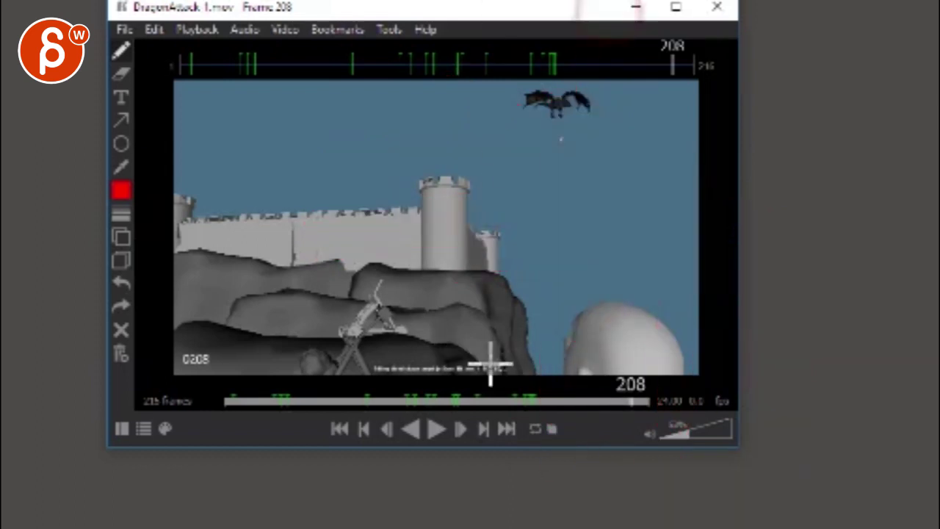
Circle the catapult on frame 208, draw a curved arrow from the dragon down toward the foreground head, and undo a stroke
{"action": "mouse_move", "coordinate": [320, 339]}
{"action": "left_mouse_down"}
{"action": "mouse_move", "coordinate": [428, 325]}
{"action": "mouse_move", "coordinate": [413, 480]}
{"action": "mouse_move", "coordinate": [411, 310]}
{"action": "mouse_move", "coordinate": [444, 356]}
{"action": "left_mouse_up"}
{"action": "left_click_drag", "start_coordinate": [546, 116], "coordinate": [626, 253]}
{"action": "key", "text": "ctrl+z"}
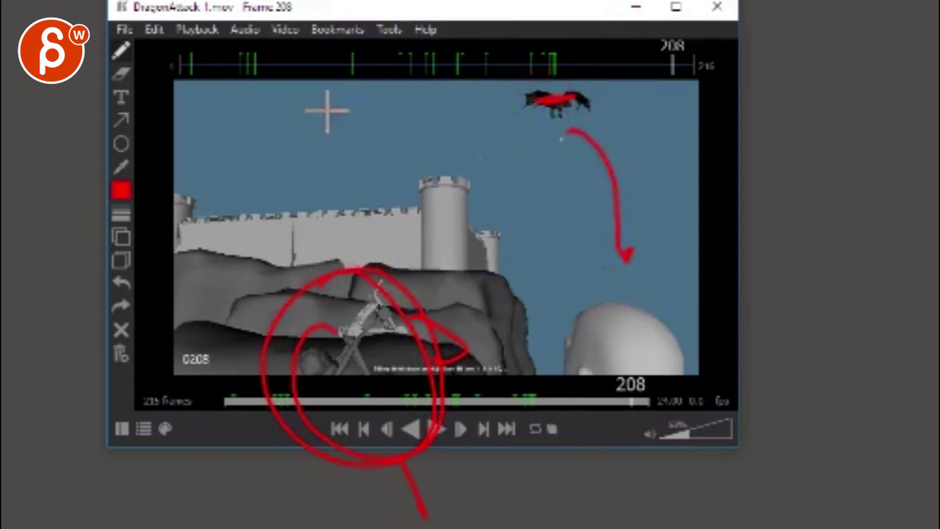
Go to frame 195, draw a line from the foreground head's face over the rocks, and add an arc from the catapult's tip
{"action": "mouse_move", "coordinate": [604, 400]}
{"action": "left_mouse_down"}
{"action": "mouse_move", "coordinate": [521, 401]}
{"action": "mouse_move", "coordinate": [621, 406]}
{"action": "mouse_move", "coordinate": [585, 420]}
{"action": "mouse_move", "coordinate": [629, 400]}
{"action": "mouse_move", "coordinate": [646, 409]}
{"action": "mouse_move", "coordinate": [575, 432]}
{"action": "mouse_move", "coordinate": [610, 426]}
{"action": "mouse_move", "coordinate": [608, 398]}
{"action": "mouse_move", "coordinate": [535, 426]}
{"action": "mouse_move", "coordinate": [608, 404]}
{"action": "left_mouse_up"}
{"action": "left_click_drag", "start_coordinate": [578, 317], "coordinate": [489, 295]}
{"action": "left_click_drag", "start_coordinate": [391, 260], "coordinate": [433, 238]}
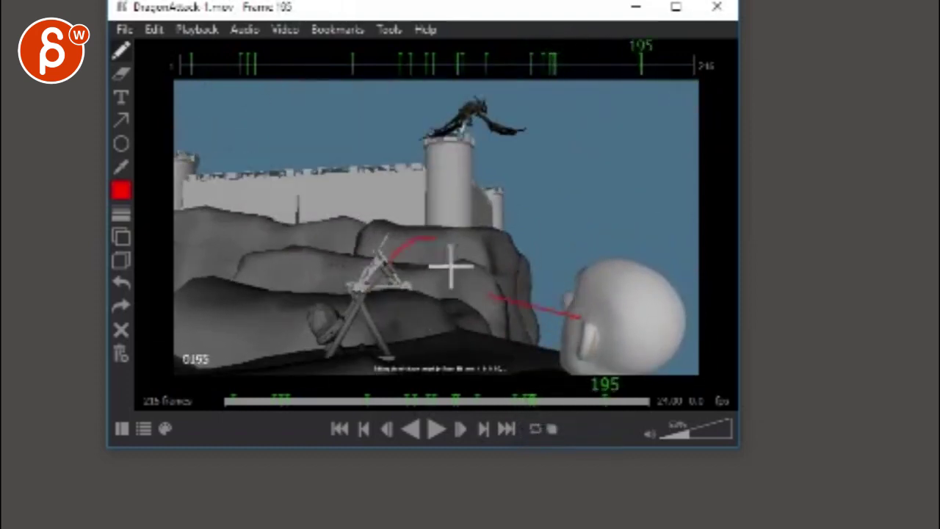
Advance to frame 198 and draw a forked red mark ahead of the flying dragon
{"action": "key", "text": "Right"}
{"action": "key", "text": "Right"}
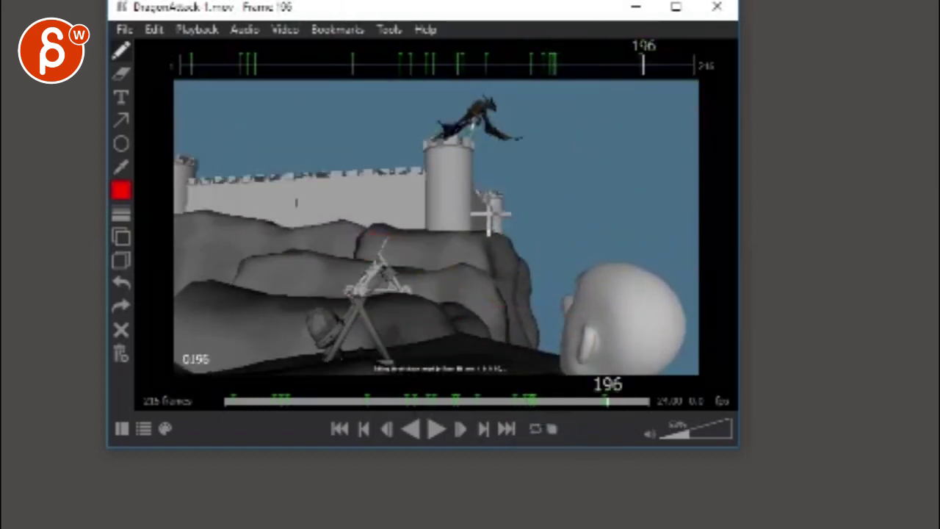
{"action": "key", "text": "Right"}
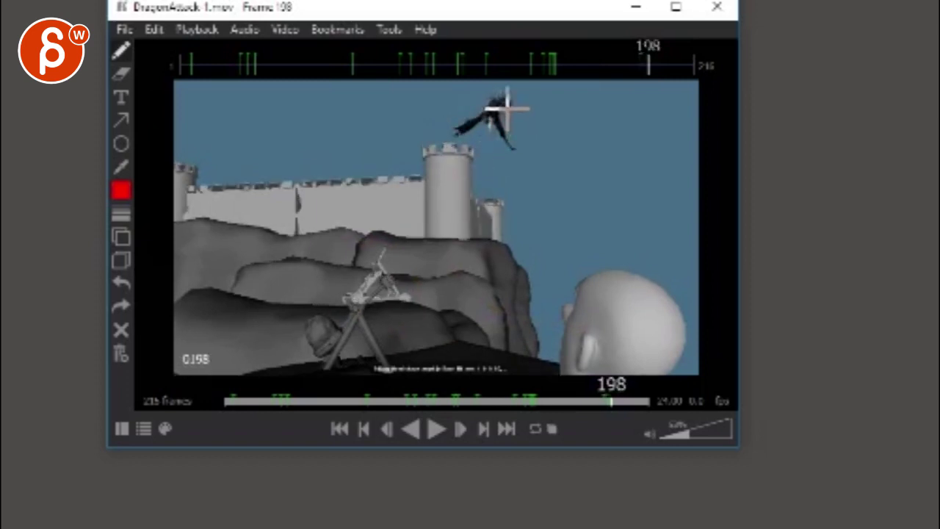
{"action": "left_click_drag", "start_coordinate": [554, 93], "coordinate": [526, 106]}
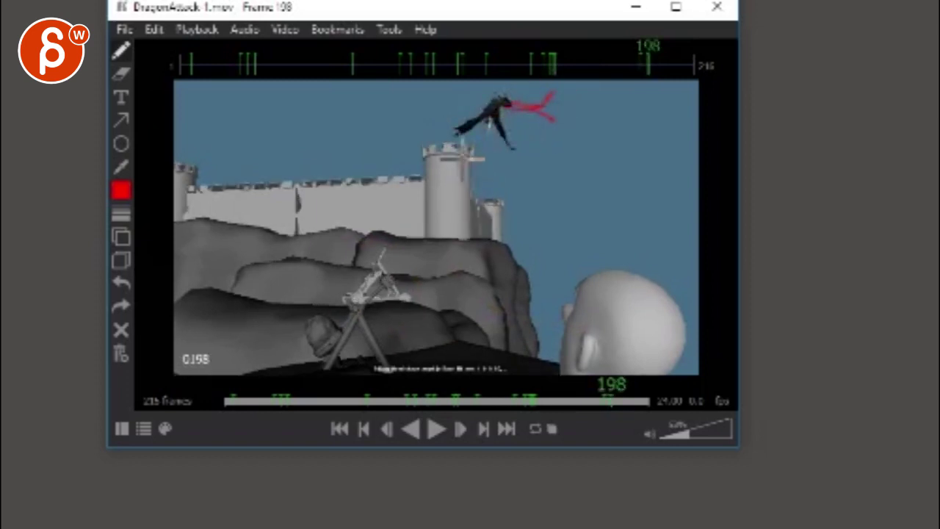
Scrub to frame 203, sketch curves under the dragon and between the head, catapult and a circled point above the wall, and circle the catapult
{"action": "left_click_drag", "start_coordinate": [551, 66], "coordinate": [658, 66]}
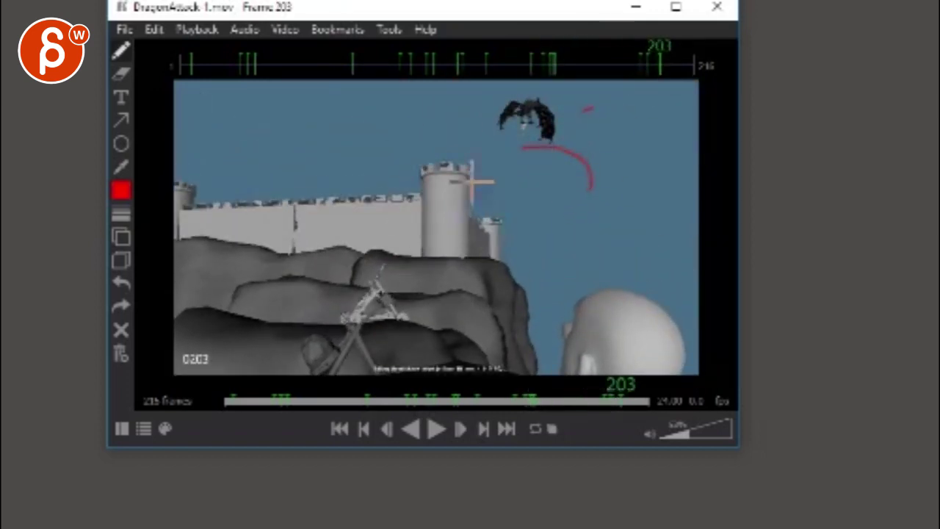
{"action": "left_click_drag", "start_coordinate": [596, 247], "coordinate": [342, 258]}
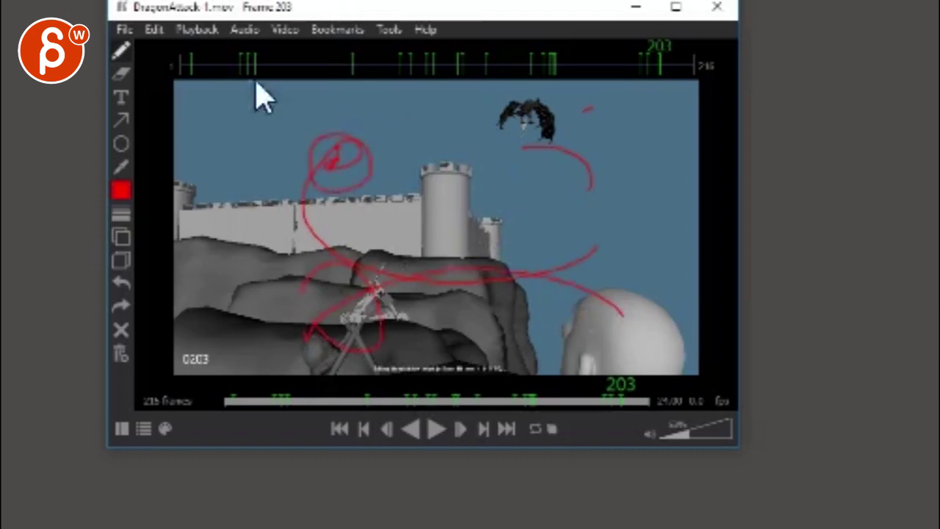
{"action": "mouse_move", "coordinate": [331, 367]}
{"action": "left_mouse_down"}
{"action": "mouse_move", "coordinate": [329, 262]}
{"action": "mouse_move", "coordinate": [377, 457]}
{"action": "mouse_move", "coordinate": [411, 488]}
{"action": "left_mouse_up"}
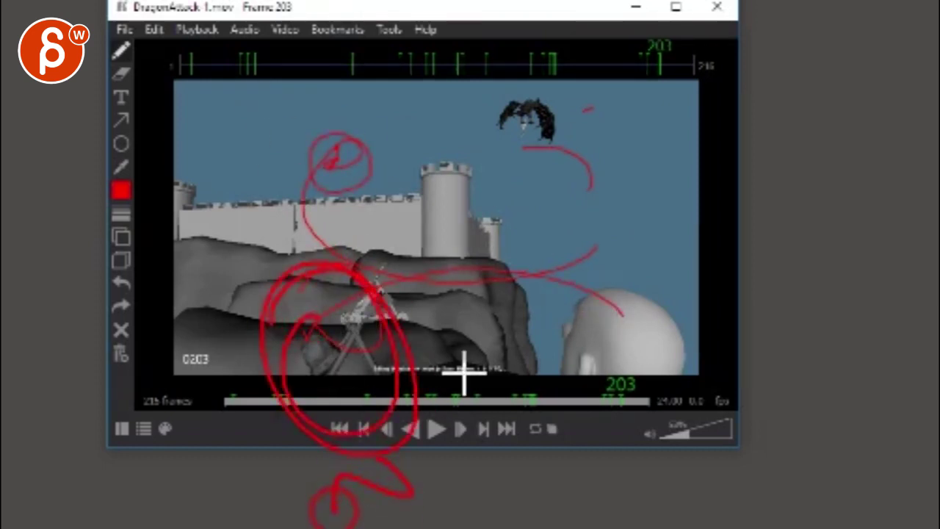
Reinforce the circle around the catapult, draw its line of fire up to the dragon, and sketch curved paths from the dragon across the sky
{"action": "mouse_move", "coordinate": [224, 317]}
{"action": "left_mouse_down"}
{"action": "mouse_move", "coordinate": [388, 508]}
{"action": "mouse_move", "coordinate": [279, 395]}
{"action": "mouse_move", "coordinate": [336, 365]}
{"action": "mouse_move", "coordinate": [517, 224]}
{"action": "mouse_move", "coordinate": [506, 215]}
{"action": "left_mouse_up"}
{"action": "mouse_move", "coordinate": [476, 104]}
{"action": "left_mouse_down"}
{"action": "mouse_move", "coordinate": [540, 116]}
{"action": "mouse_move", "coordinate": [562, 94]}
{"action": "mouse_move", "coordinate": [566, 104]}
{"action": "mouse_move", "coordinate": [433, 262]}
{"action": "mouse_move", "coordinate": [581, 88]}
{"action": "mouse_move", "coordinate": [536, 128]}
{"action": "mouse_move", "coordinate": [636, 160]}
{"action": "mouse_move", "coordinate": [638, 194]}
{"action": "left_mouse_up"}
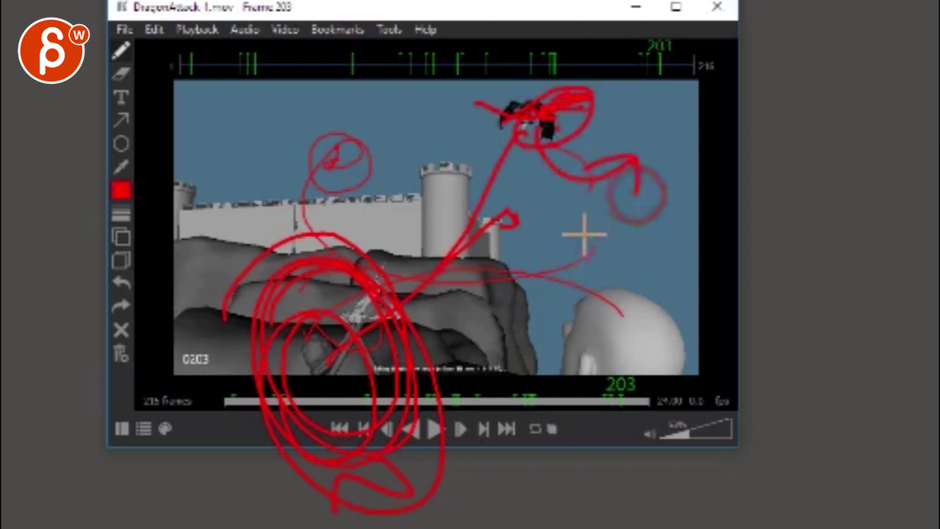
{"action": "mouse_move", "coordinate": [528, 109]}
{"action": "left_mouse_down"}
{"action": "mouse_move", "coordinate": [633, 92]}
{"action": "mouse_move", "coordinate": [735, 144]}
{"action": "left_mouse_up"}
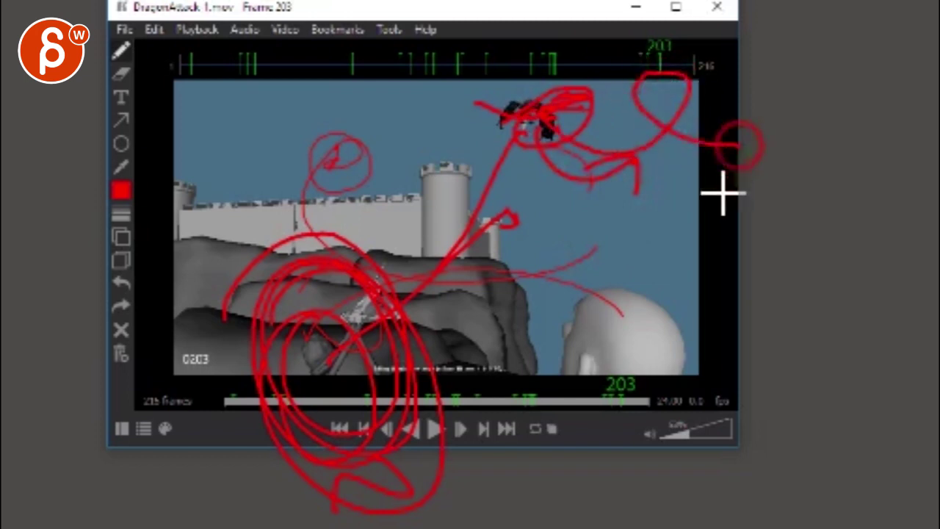